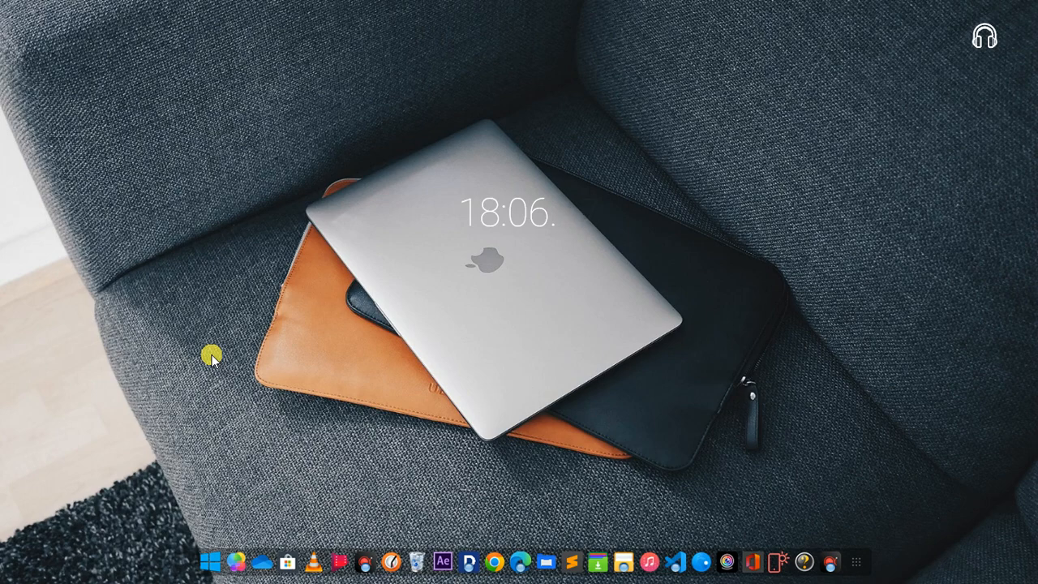
# - Launch PHPRad Studio Classic Edition
pyautogui.click(469, 561)
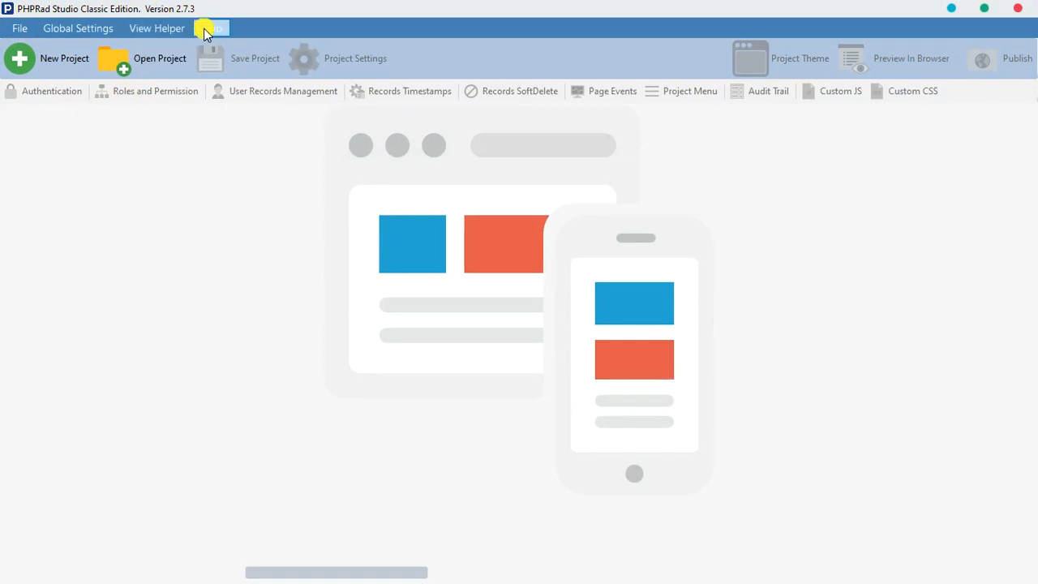
pyautogui.click(17, 34)
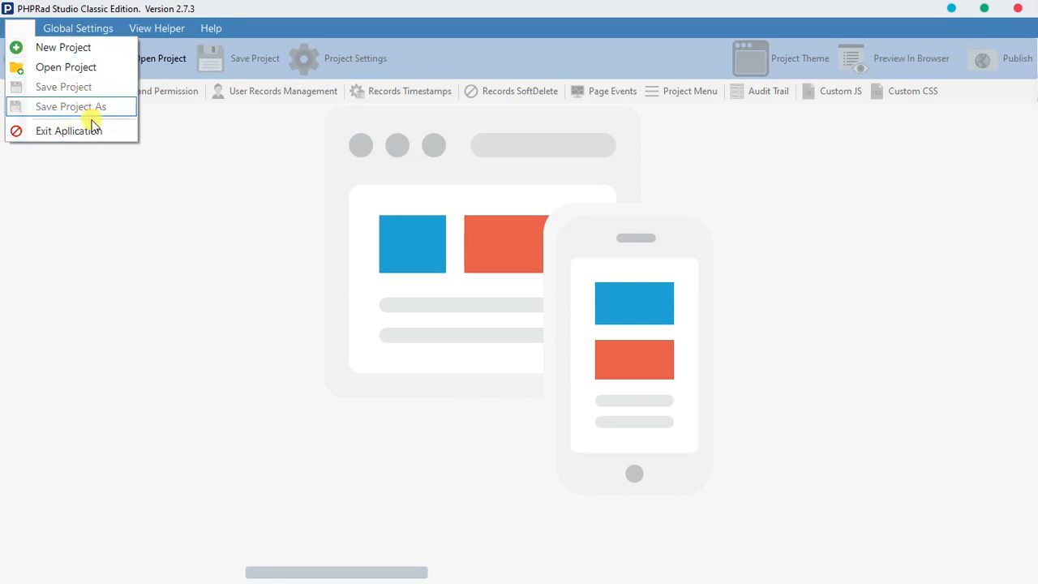
pyautogui.click(101, 161)
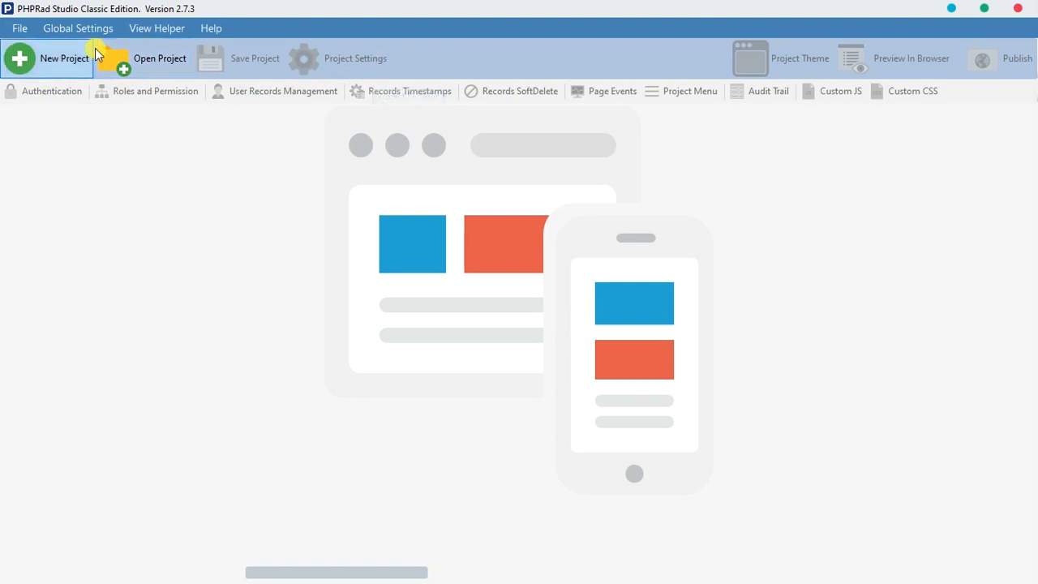
# - Examine the global System Default Settings, from the new project and database defaults through the inline edit, report and page settings
pyautogui.click(71, 29)
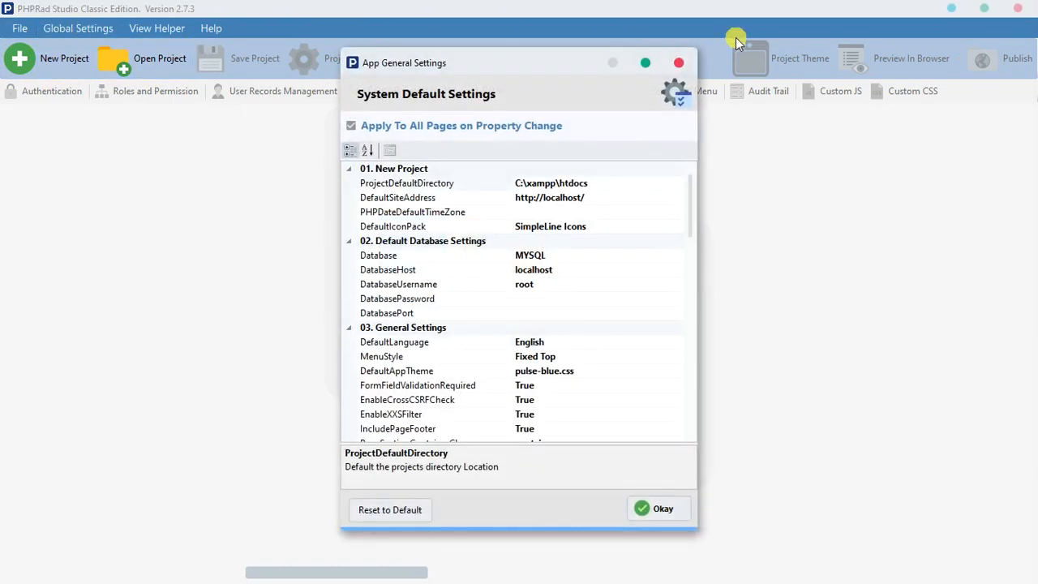
pyautogui.click(679, 62)
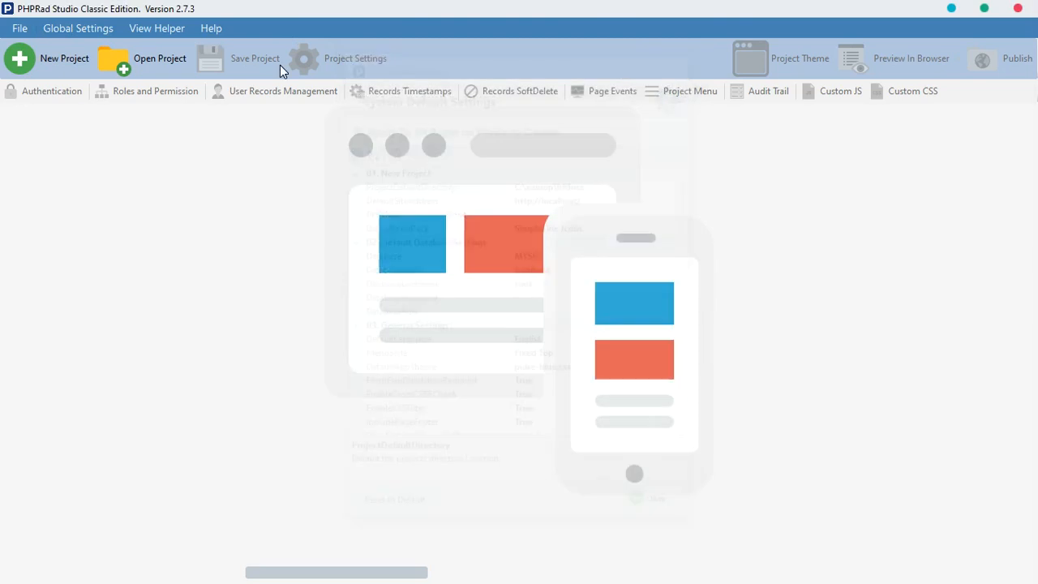
pyautogui.click(61, 31)
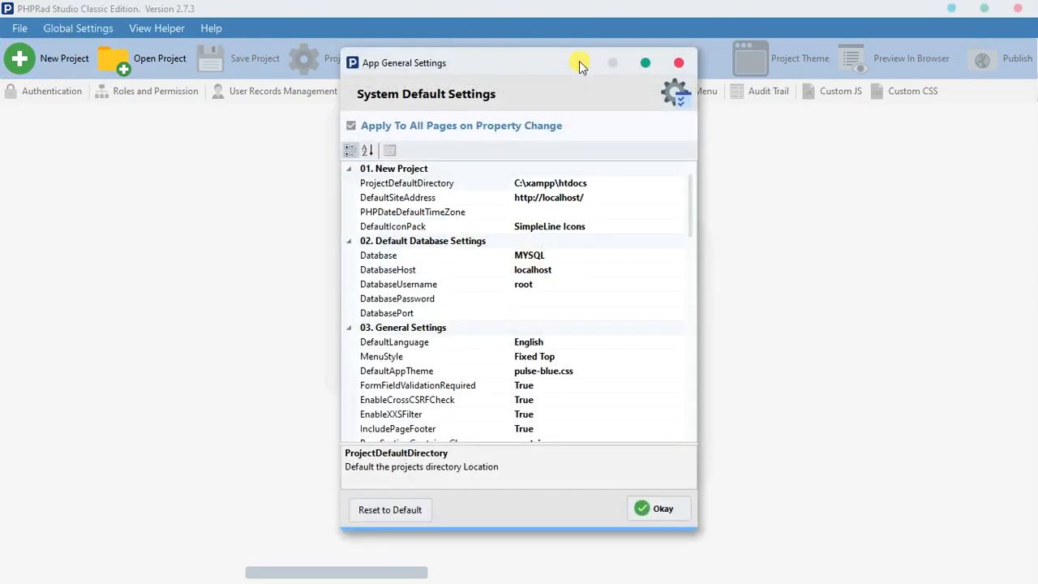
pyautogui.moveTo(579, 61); pyautogui.dragTo(533, 55)
pyautogui.scroll(-2, 512, 256)
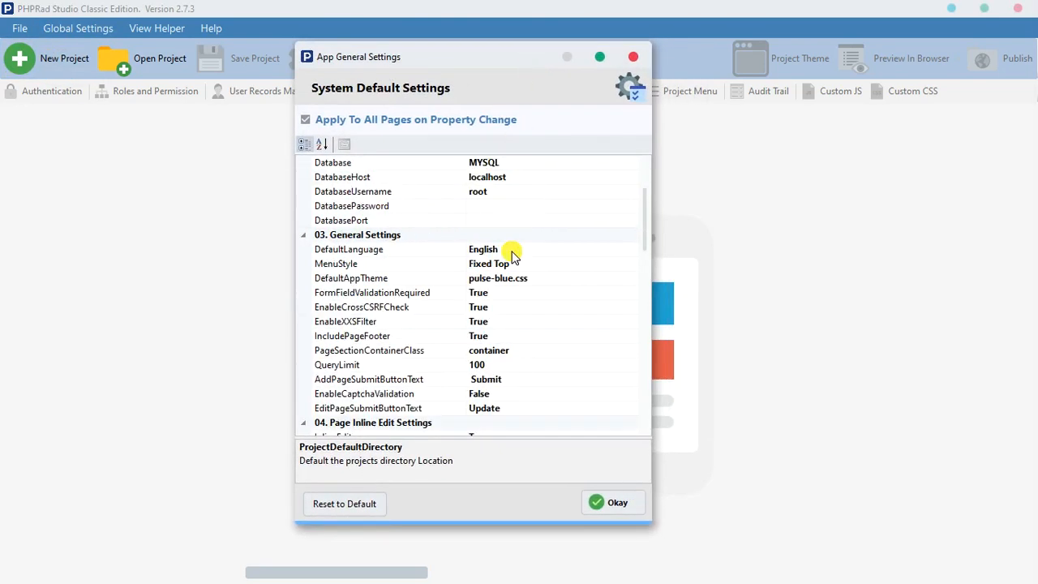
pyautogui.scroll(-12, 513, 256)
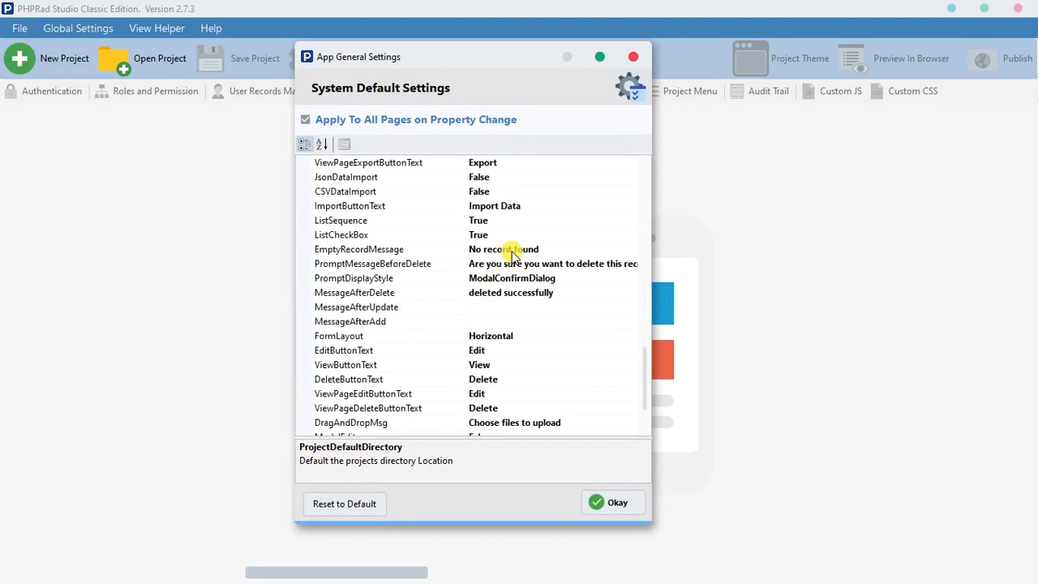
pyautogui.scroll(-2, 513, 253)
pyautogui.scroll(11, 513, 253)
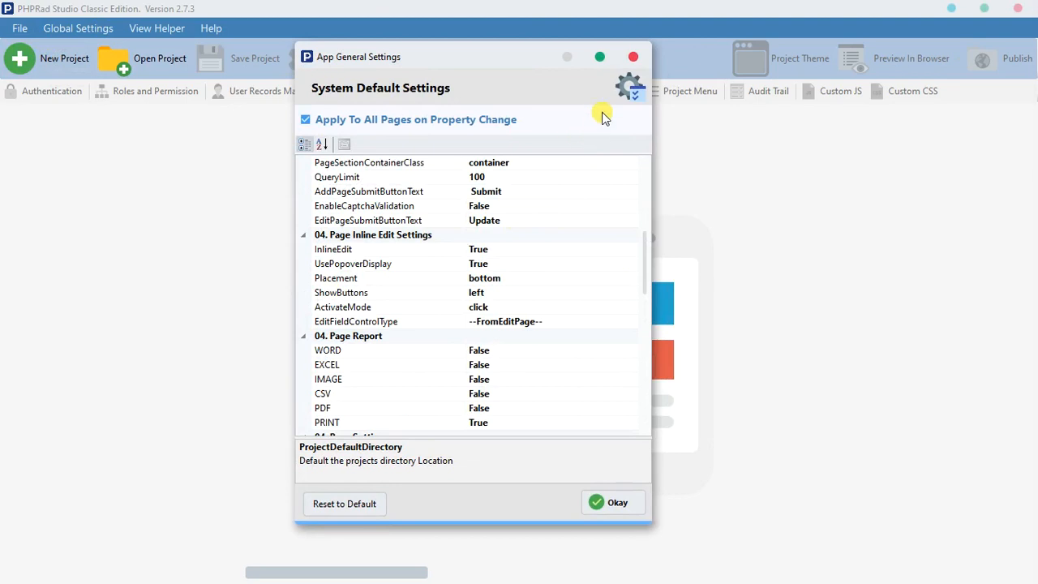
pyautogui.click(375, 503)
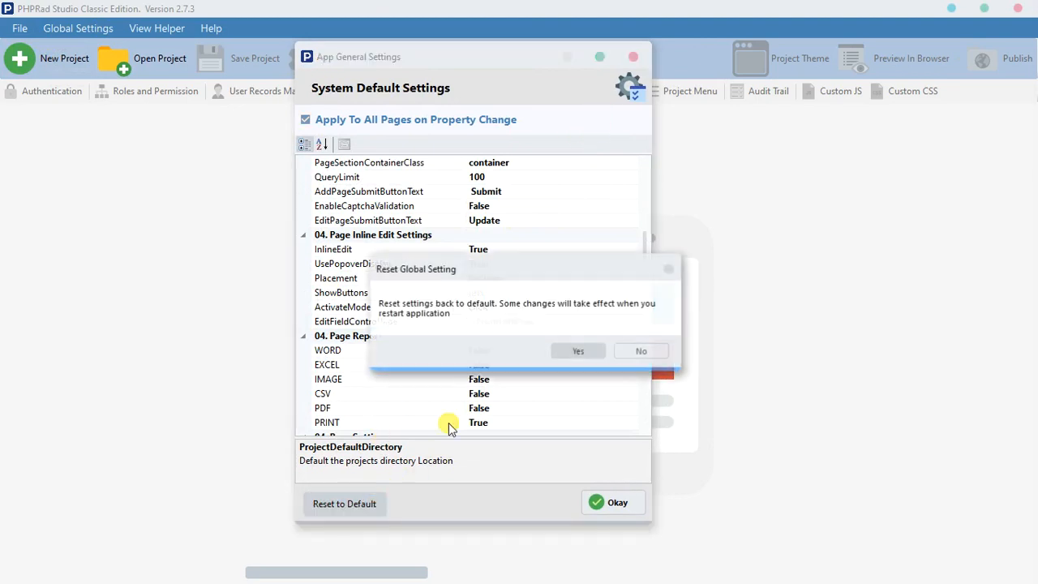
pyautogui.click(578, 351)
pyautogui.click(641, 354)
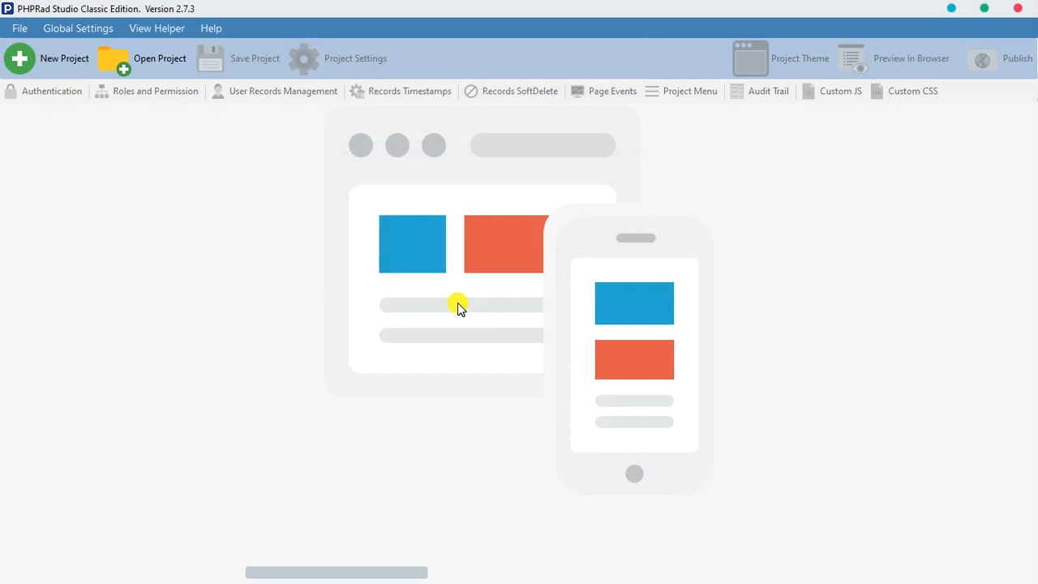
# - Start a new project and name it "basic project"
pyautogui.click(22, 65)
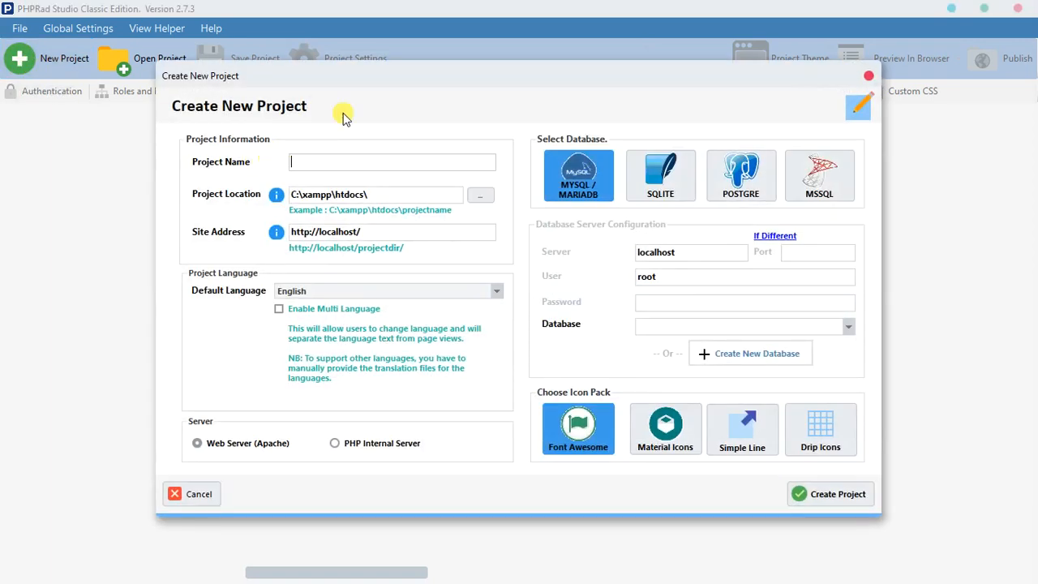
pyautogui.moveTo(373, 85); pyautogui.dragTo(365, 91)
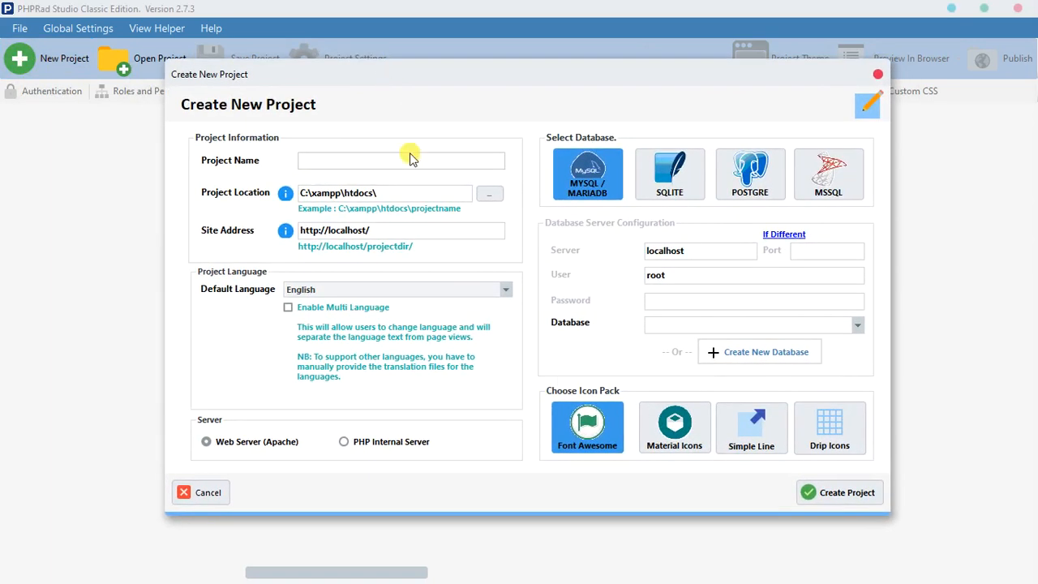
pyautogui.click(410, 167)
pyautogui.write('basics')
pyautogui.press('BackSpace')
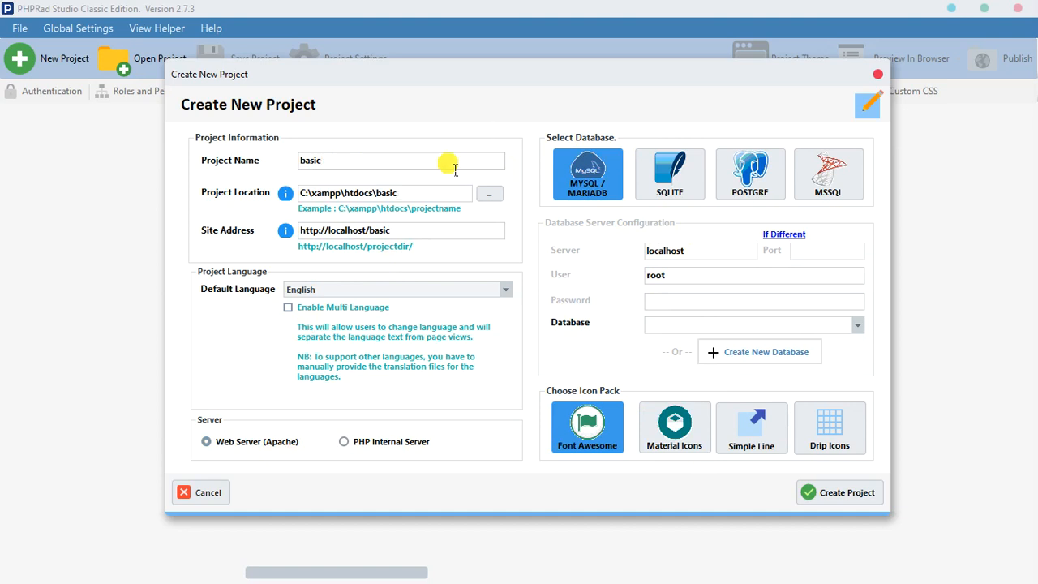
pyautogui.write('pr')
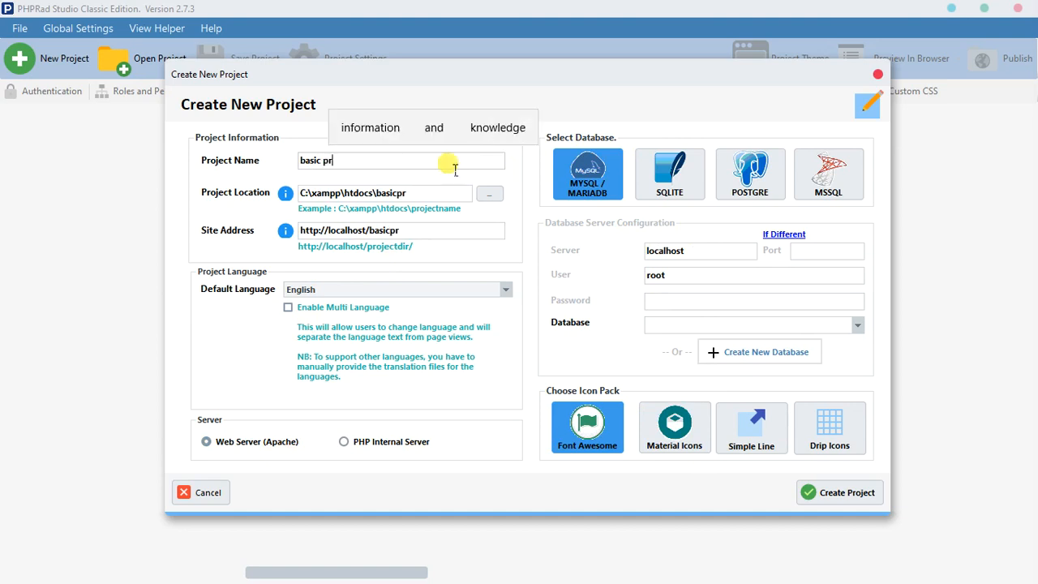
pyautogui.write('oject')
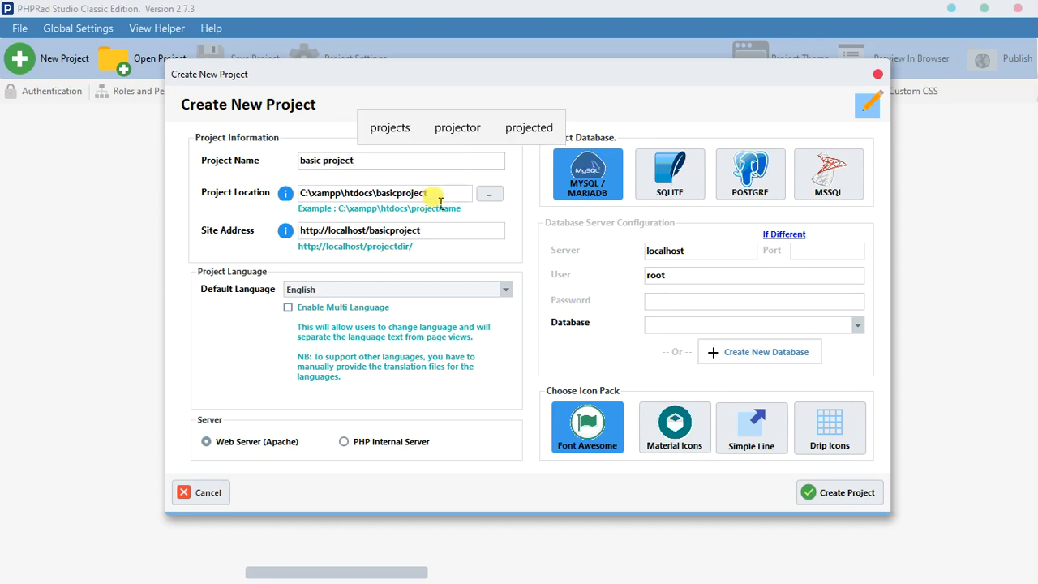
# - Examine the parts of the new project's location path and its site address
pyautogui.moveTo(436, 198)
pyautogui.mouseDown()
pyautogui.moveTo(374, 208)
pyautogui.moveTo(426, 209)
pyautogui.mouseUp()
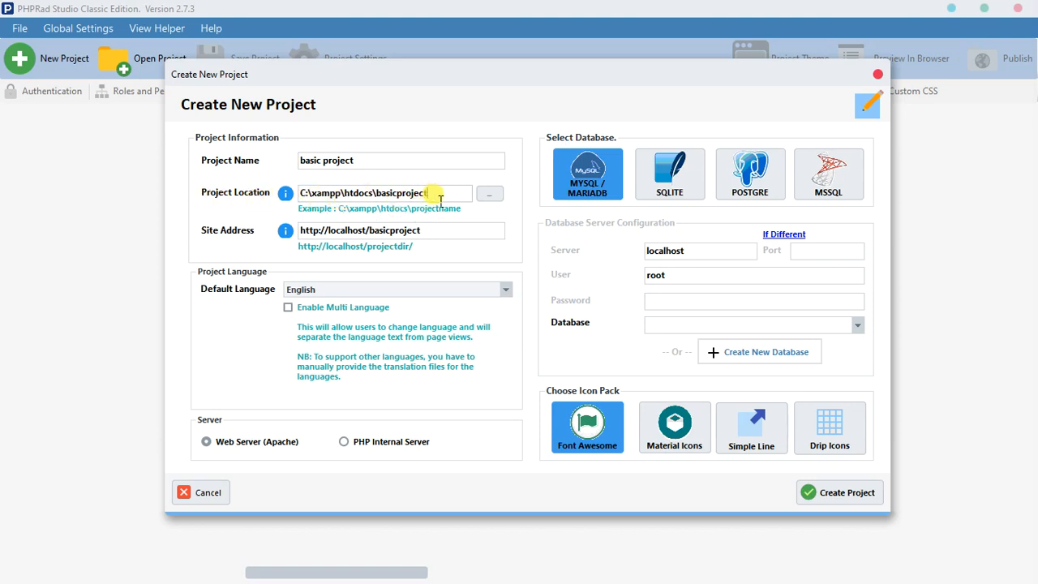
pyautogui.click(312, 194)
pyautogui.doubleClick(323, 199)
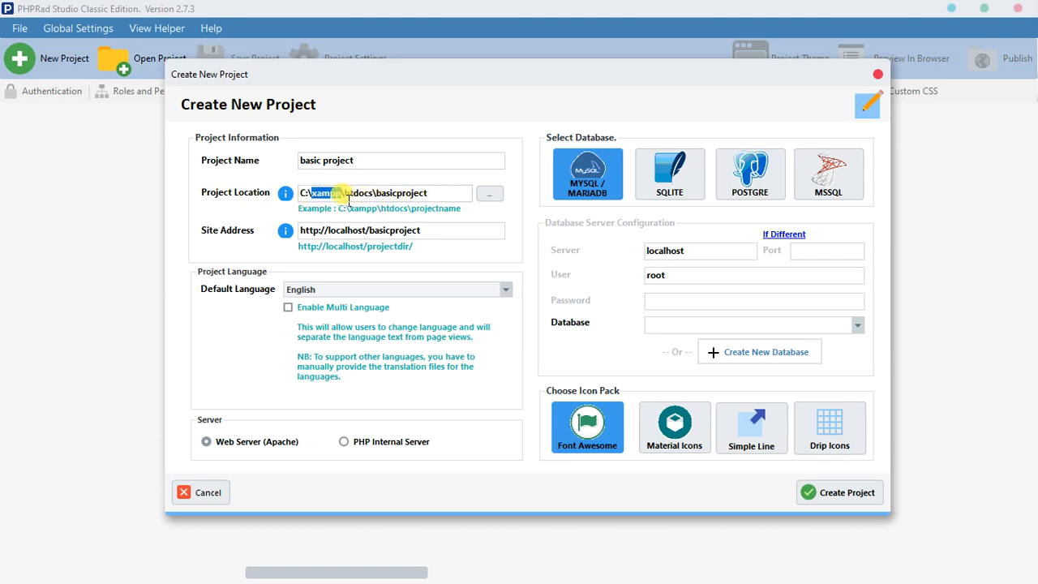
pyautogui.moveTo(345, 195); pyautogui.dragTo(373, 198)
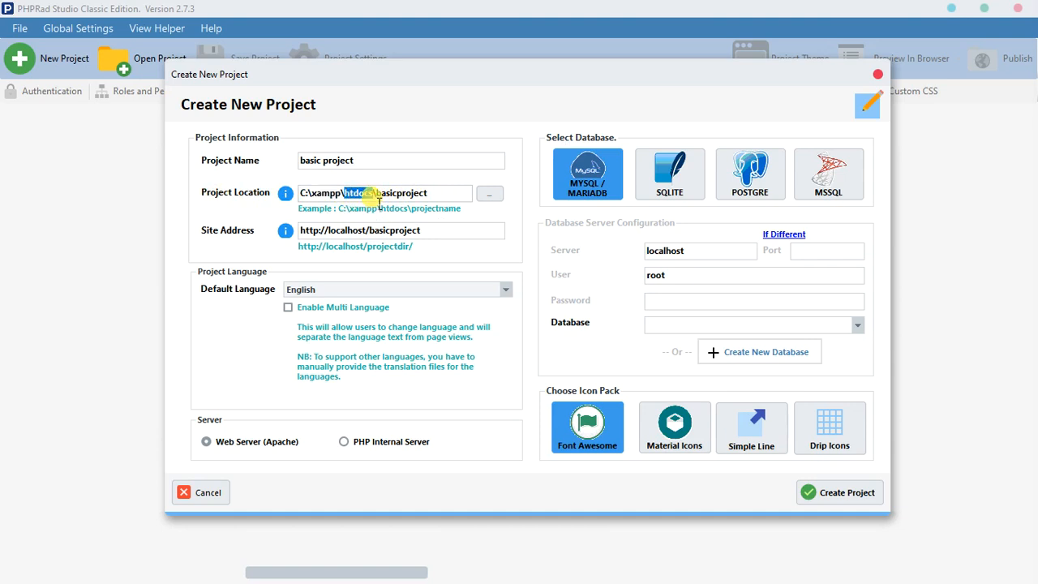
pyautogui.moveTo(377, 198); pyautogui.dragTo(428, 200)
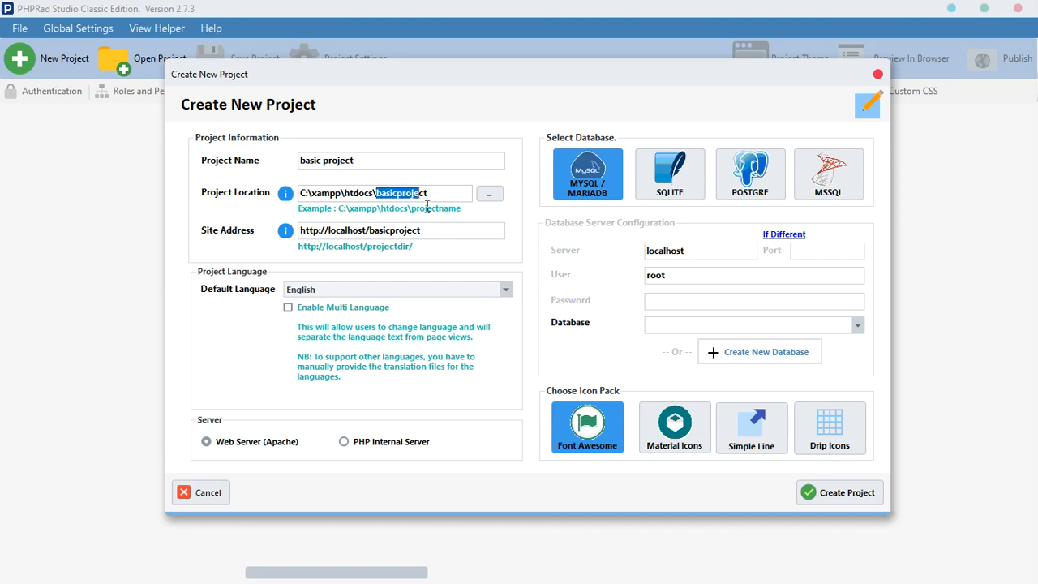
pyautogui.click(429, 200)
pyautogui.moveTo(421, 231)
pyautogui.mouseDown()
pyautogui.moveTo(349, 242)
pyautogui.moveTo(324, 233)
pyautogui.moveTo(414, 245)
pyautogui.mouseUp()
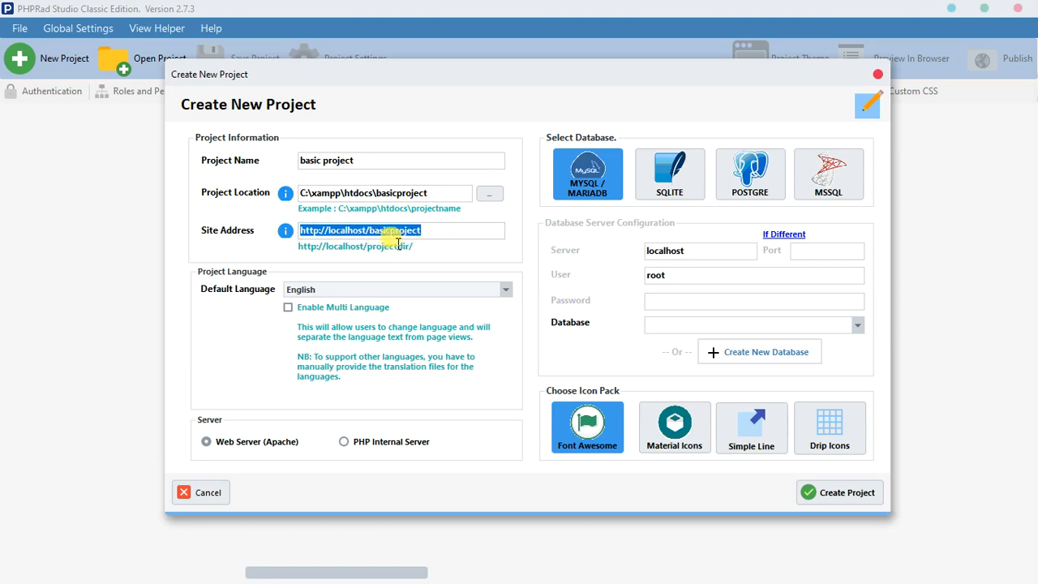
pyautogui.click(454, 232)
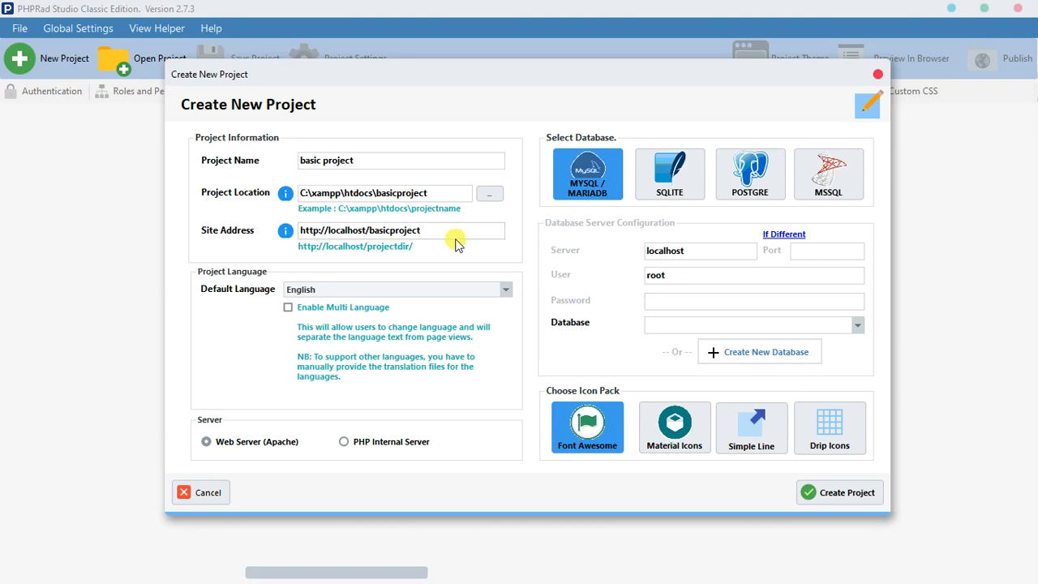
# - Enable multi-language support for the project and choose Web Server (Apache) as its server
pyautogui.click(339, 312)
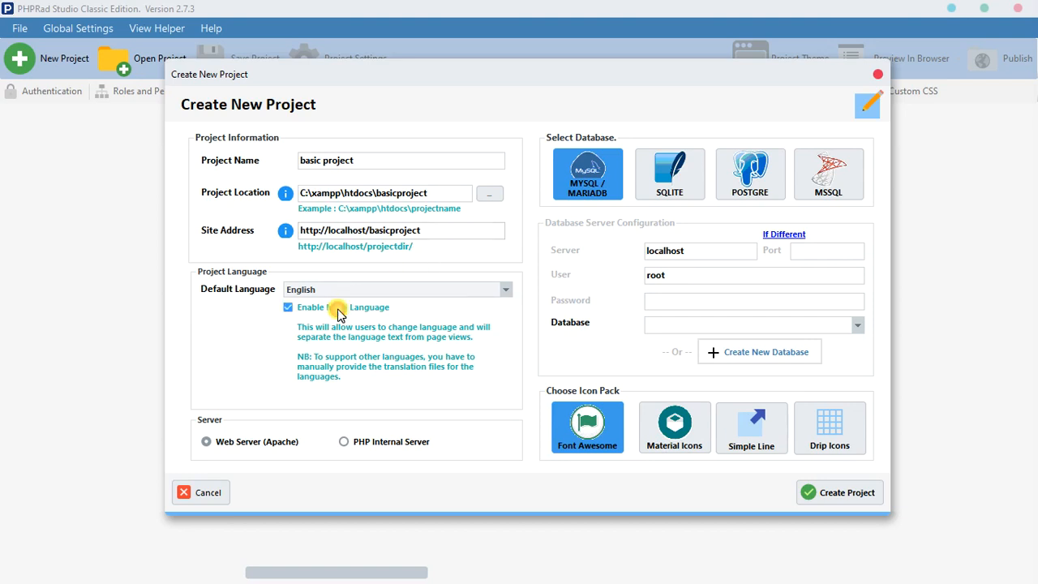
pyautogui.click(338, 311)
pyautogui.click(338, 312)
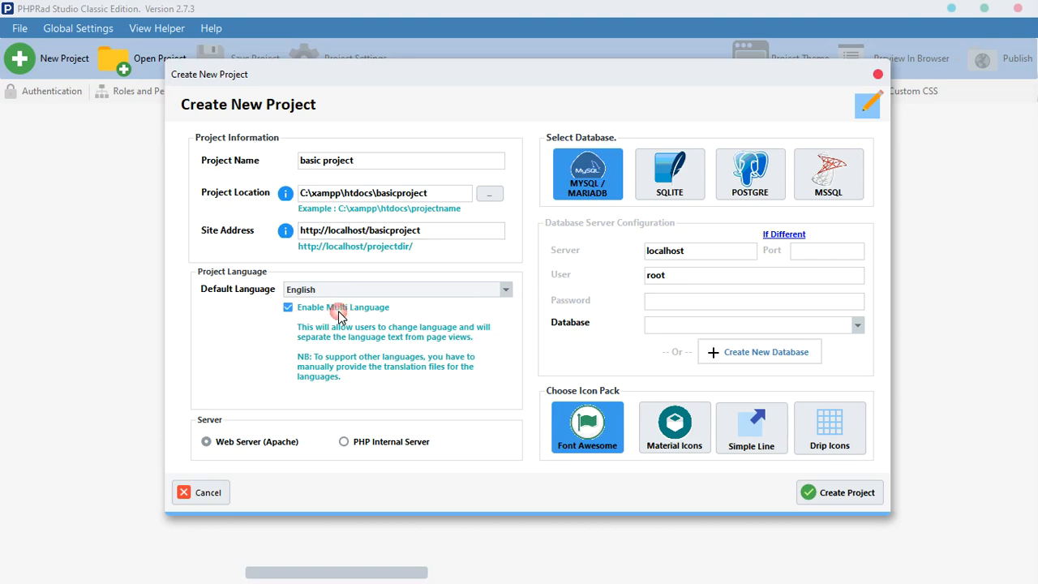
pyautogui.click(254, 452)
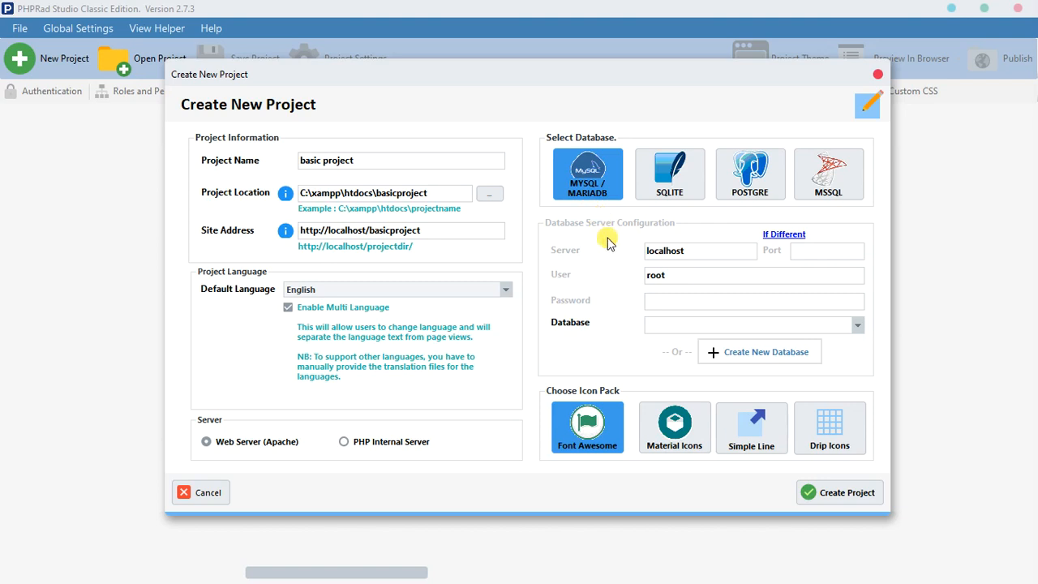
# - Examine the database server configuration fields and browse the list of existing MySQL databases without choosing one
pyautogui.click(696, 258)
pyautogui.moveTo(696, 257); pyautogui.dragTo(630, 260)
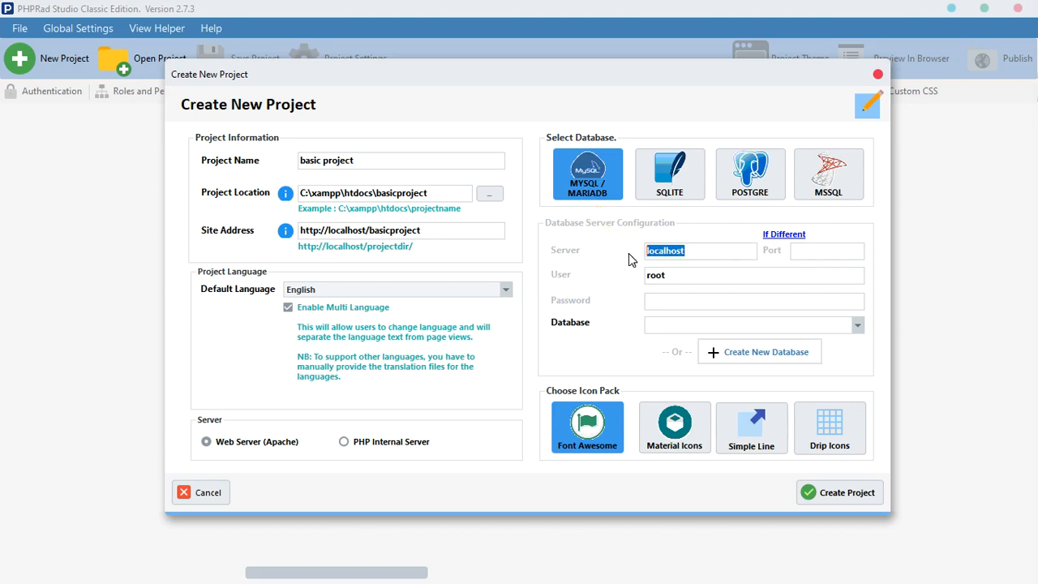
pyautogui.click(839, 257)
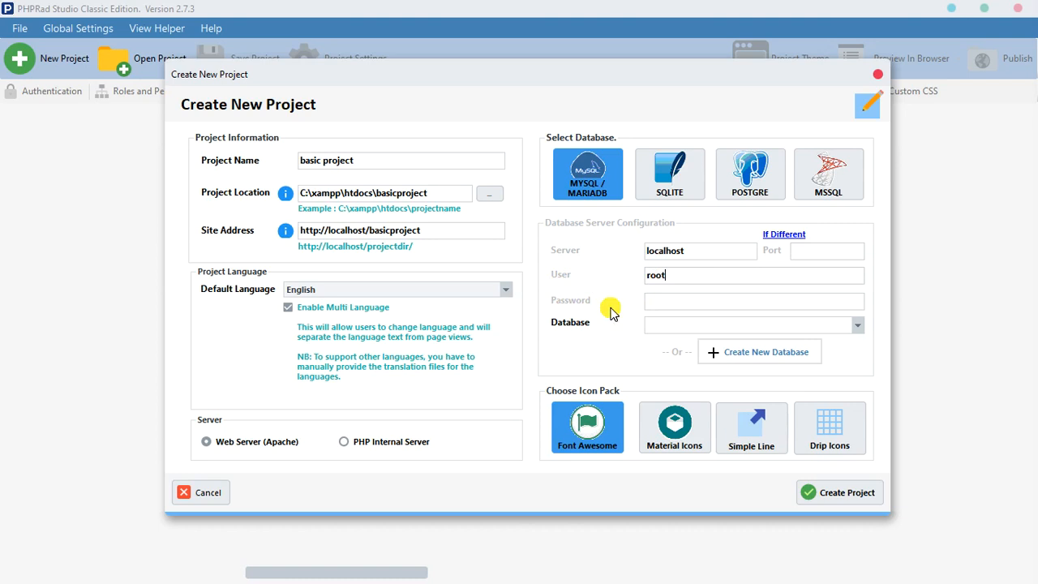
pyautogui.click(689, 301)
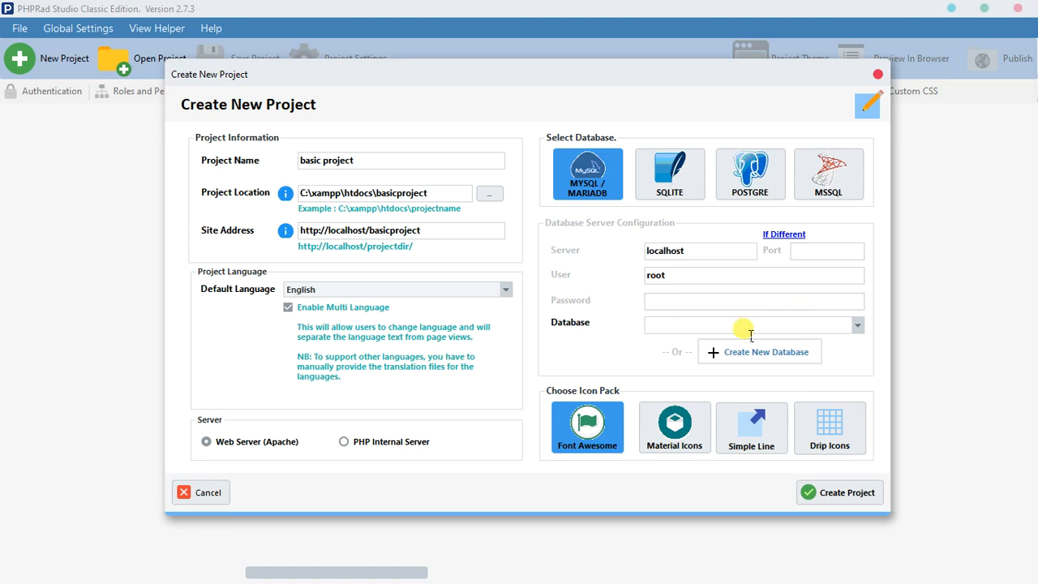
pyautogui.click(697, 326)
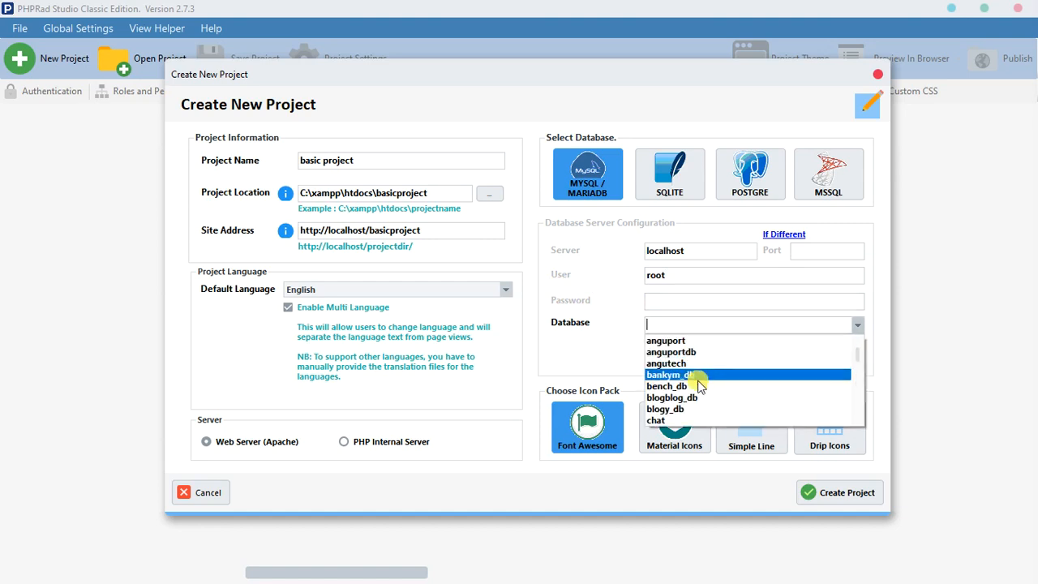
pyautogui.scroll(-5, 701, 389)
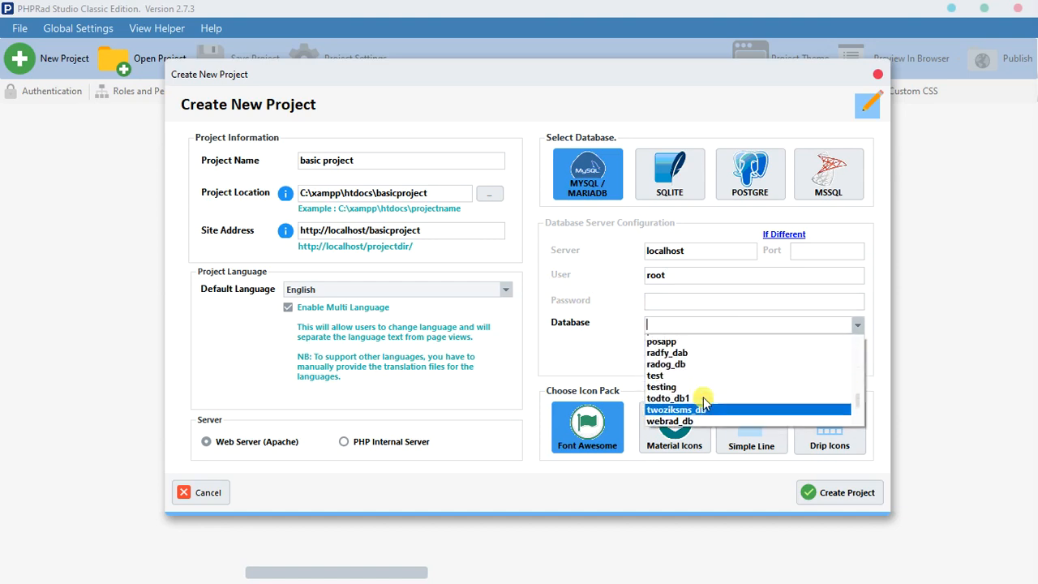
pyautogui.scroll(10, 702, 398)
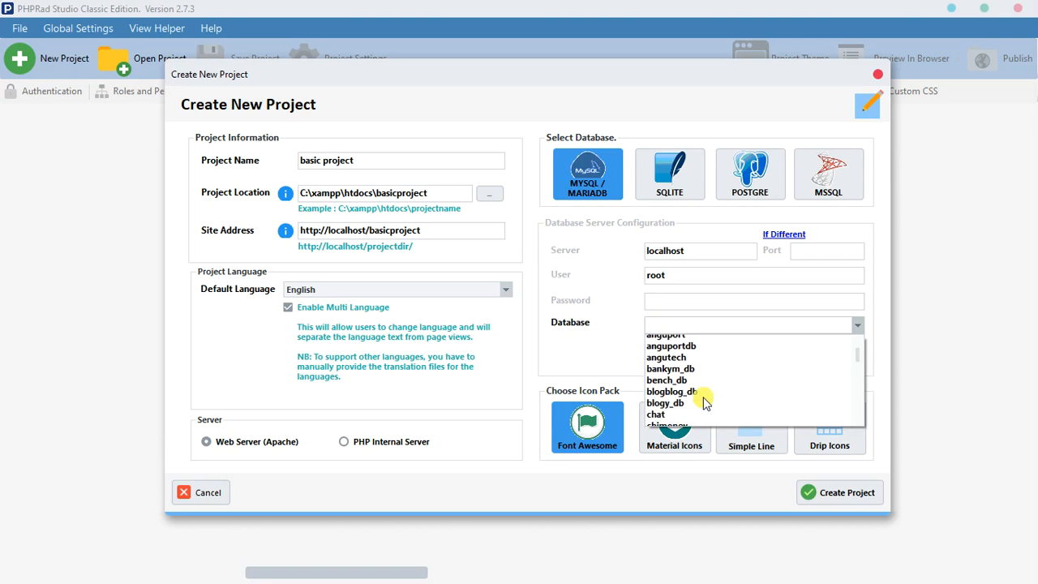
pyautogui.click(694, 326)
pyautogui.click(681, 330)
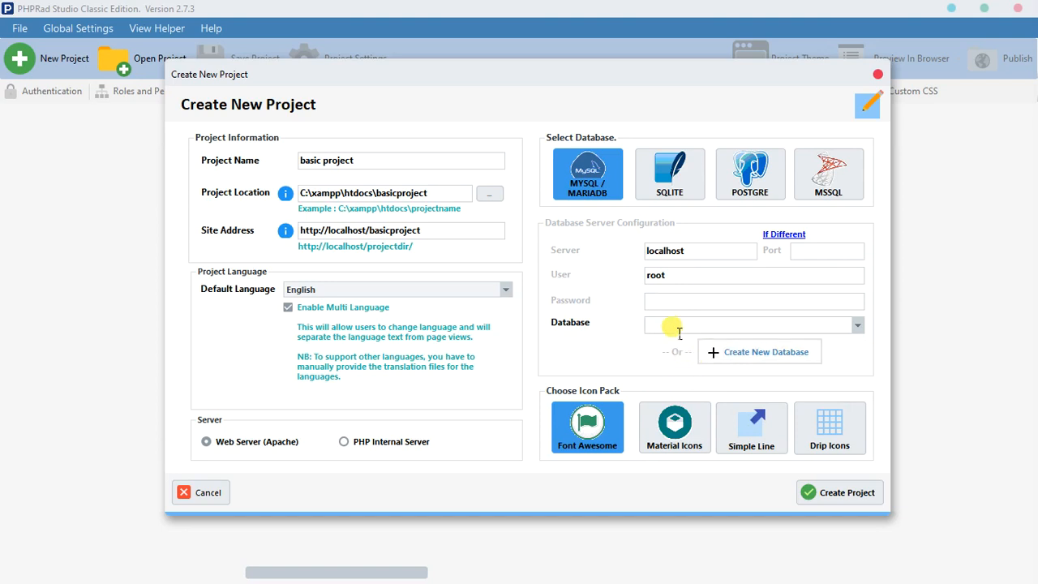
pyautogui.click(857, 325)
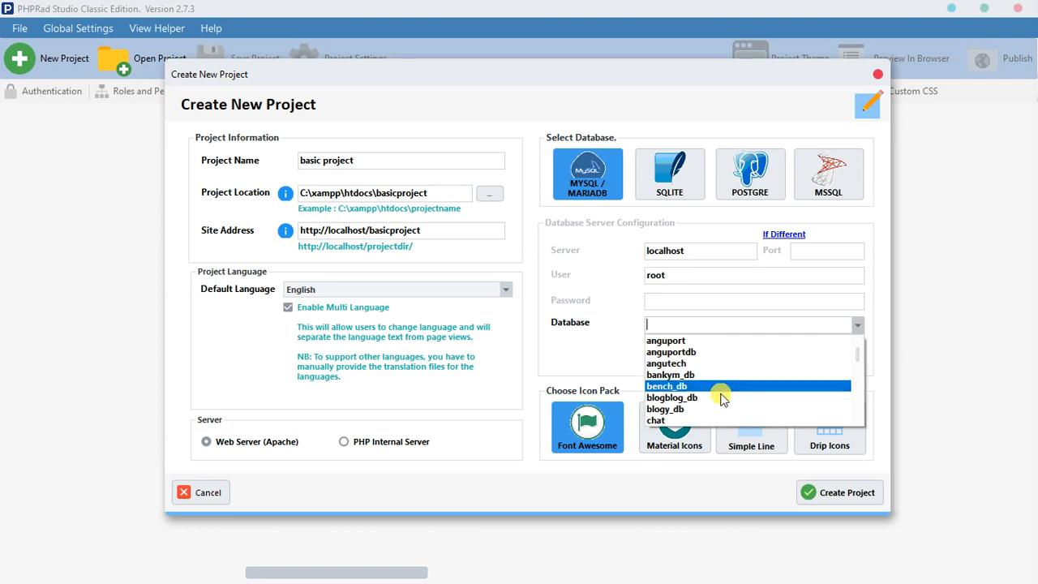
pyautogui.click(616, 378)
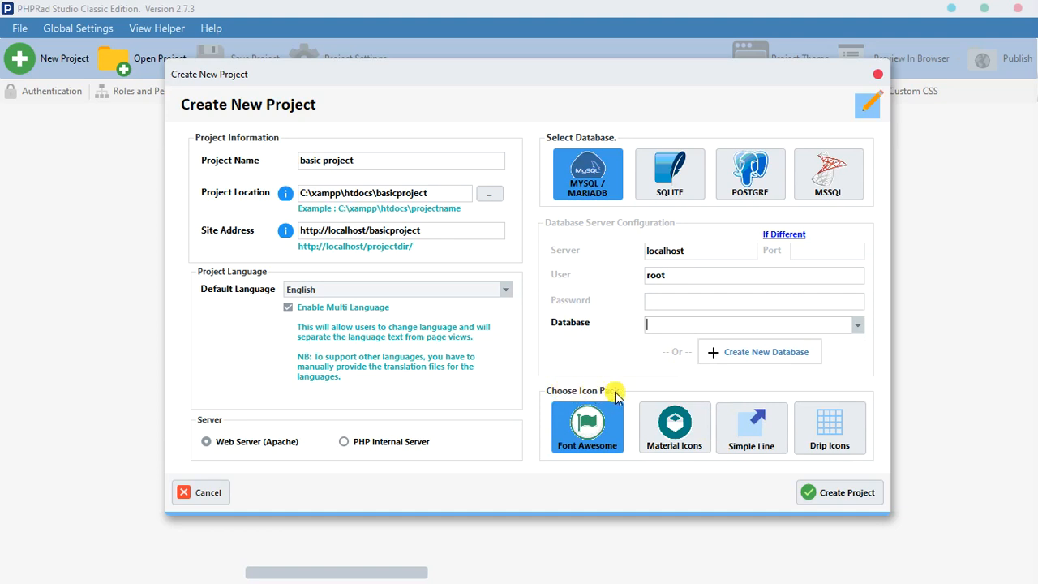
# - Choose the Simple Line icon pack for the new project
pyautogui.click(756, 448)
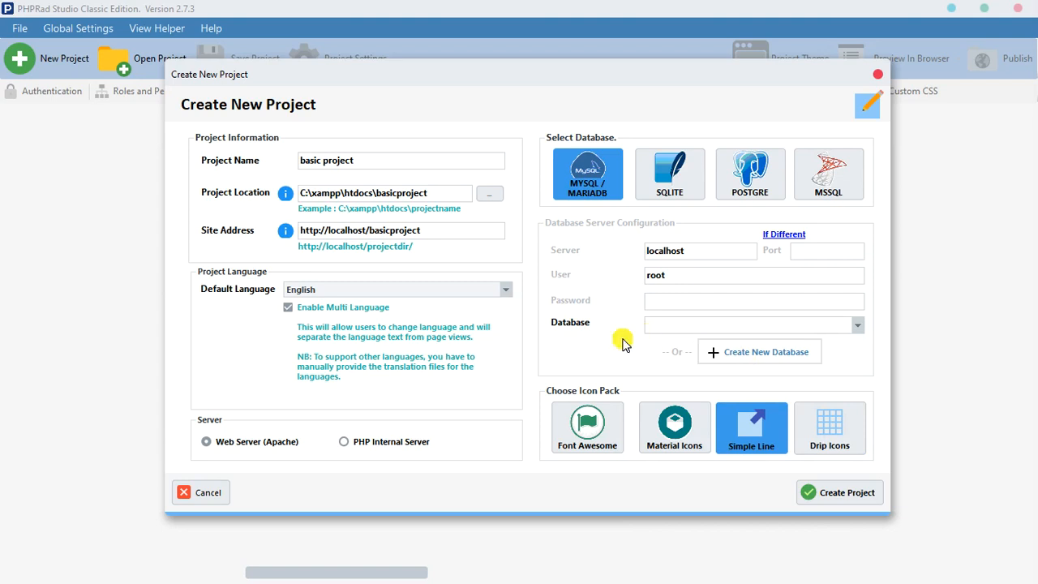
# - Start a new database for the project and enter basicproject_db as its name
pyautogui.click(736, 353)
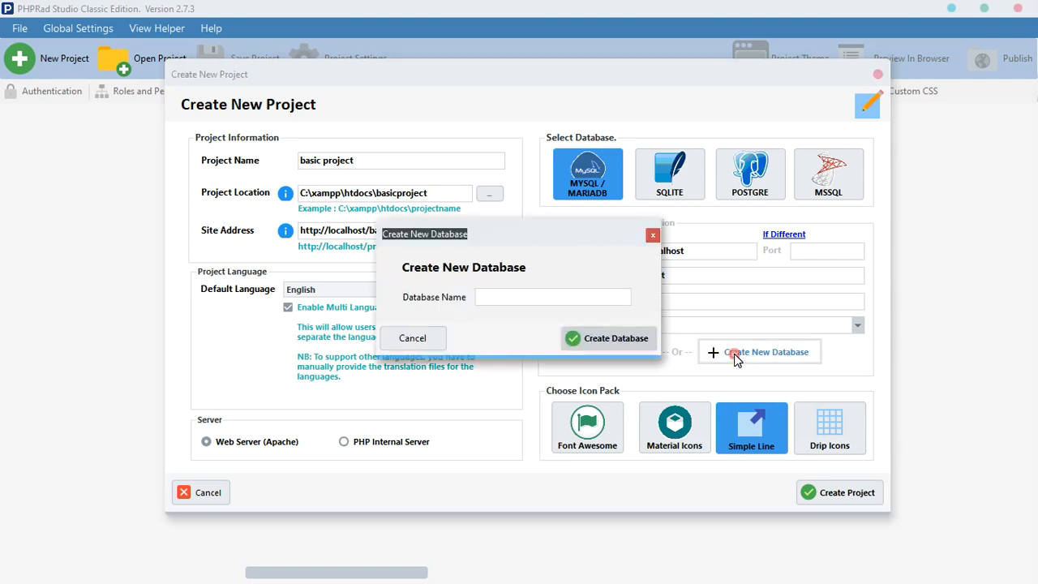
pyautogui.click(550, 297)
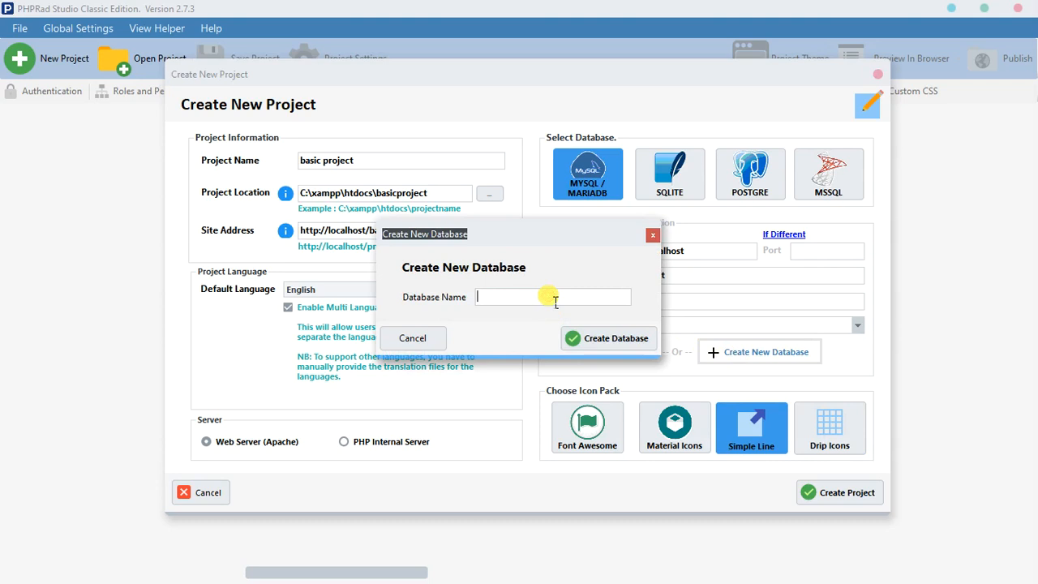
pyautogui.write('basic')
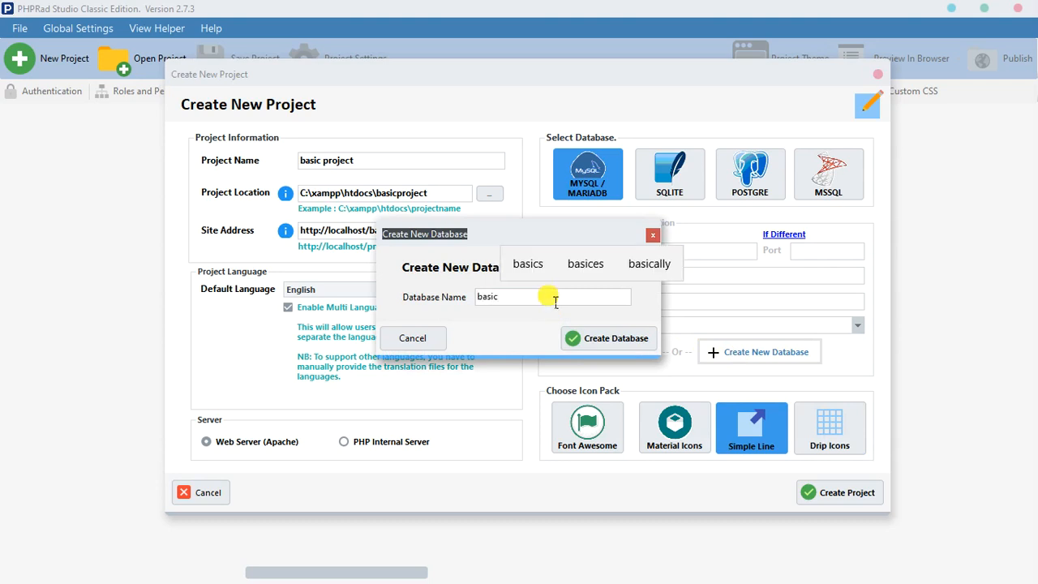
pyautogui.write('proj')
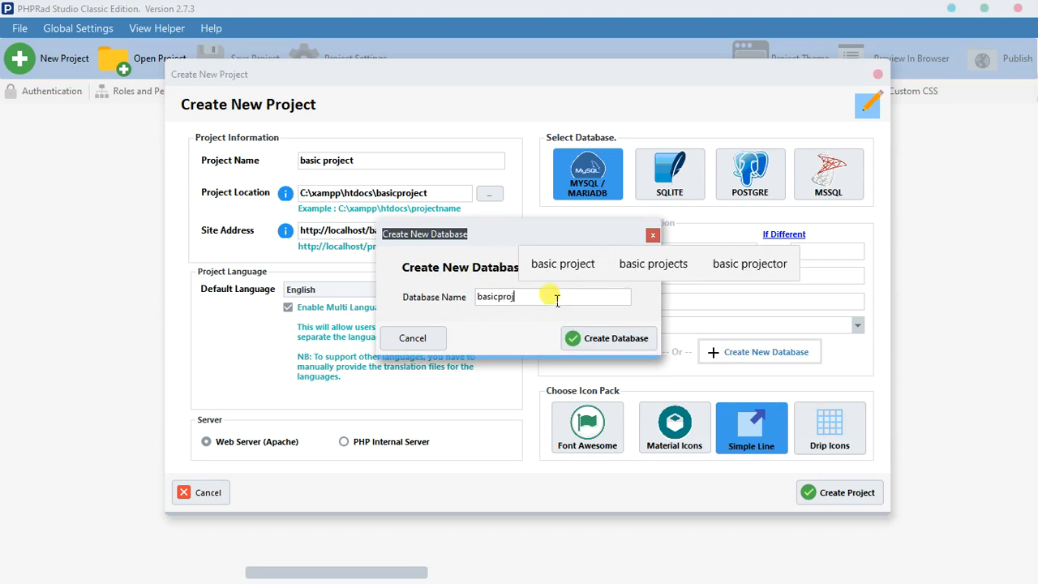
pyautogui.click(579, 265)
pyautogui.click(500, 299)
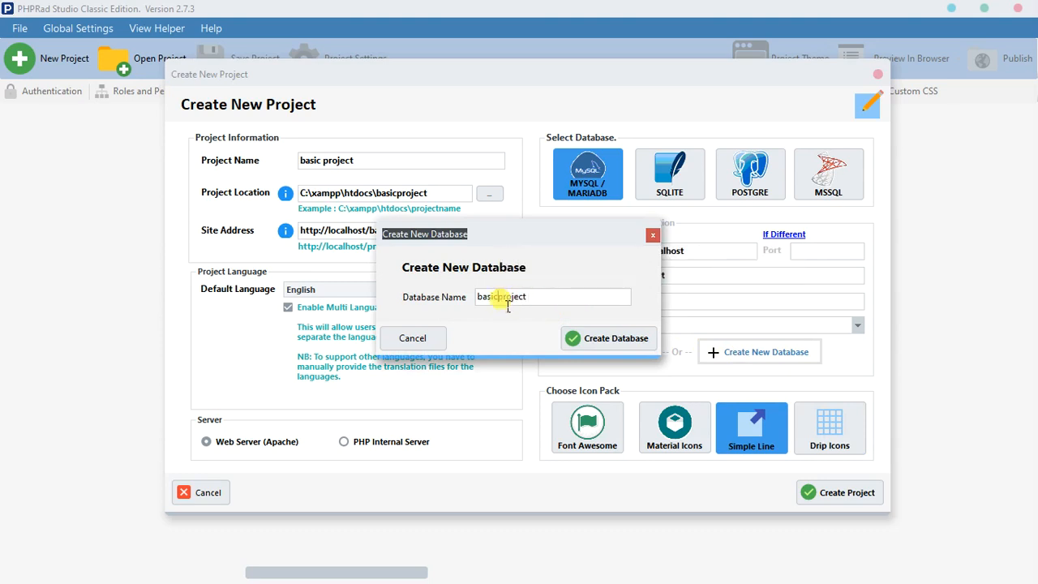
pyautogui.press('BackSpace')
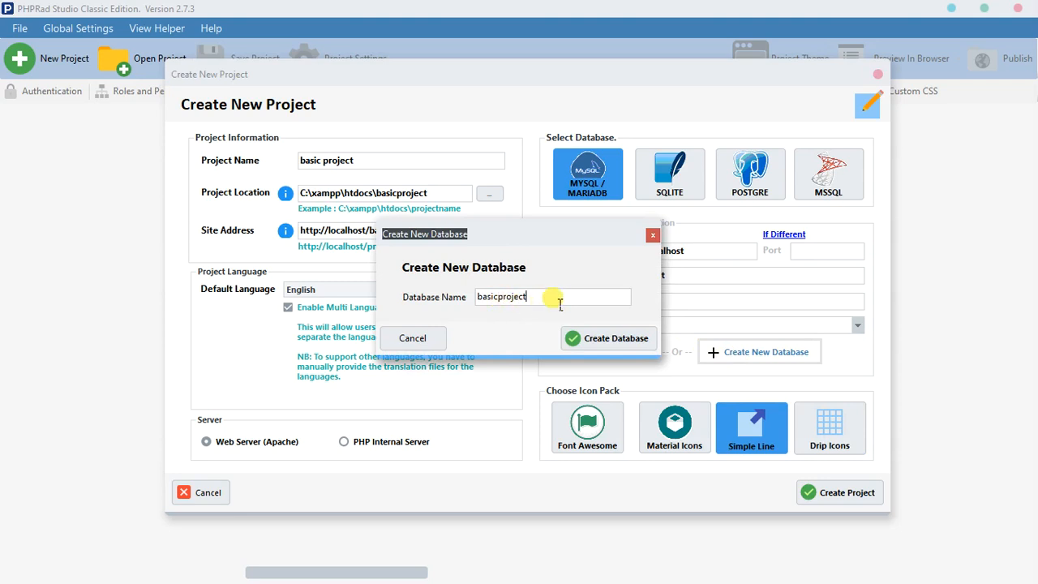
pyautogui.write('_')
pyautogui.write('db')
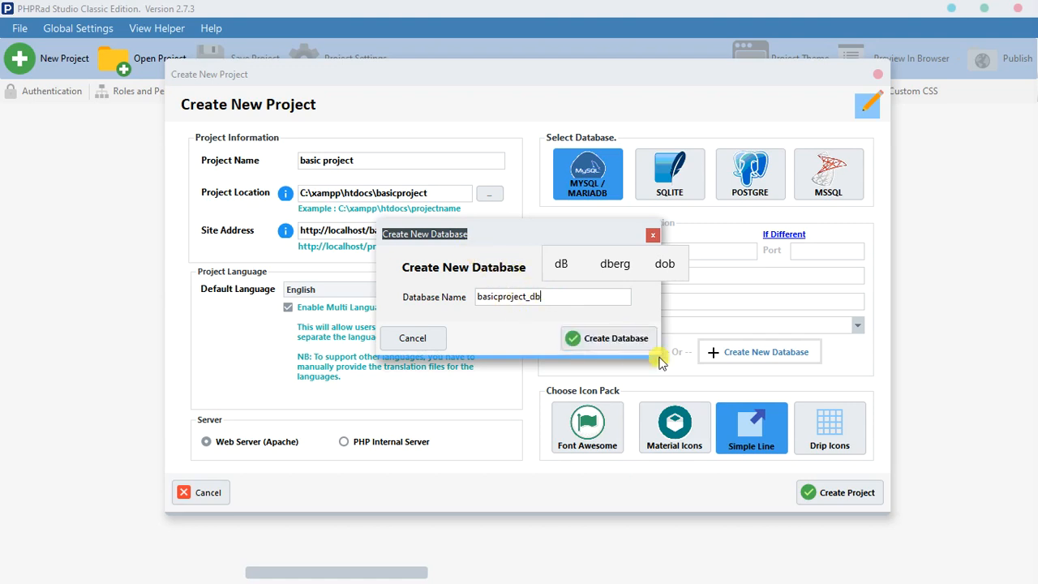
# - Create the basicproject_db database under the entered name and return to the new project's settings
pyautogui.moveTo(541, 297); pyautogui.dragTo(454, 297)
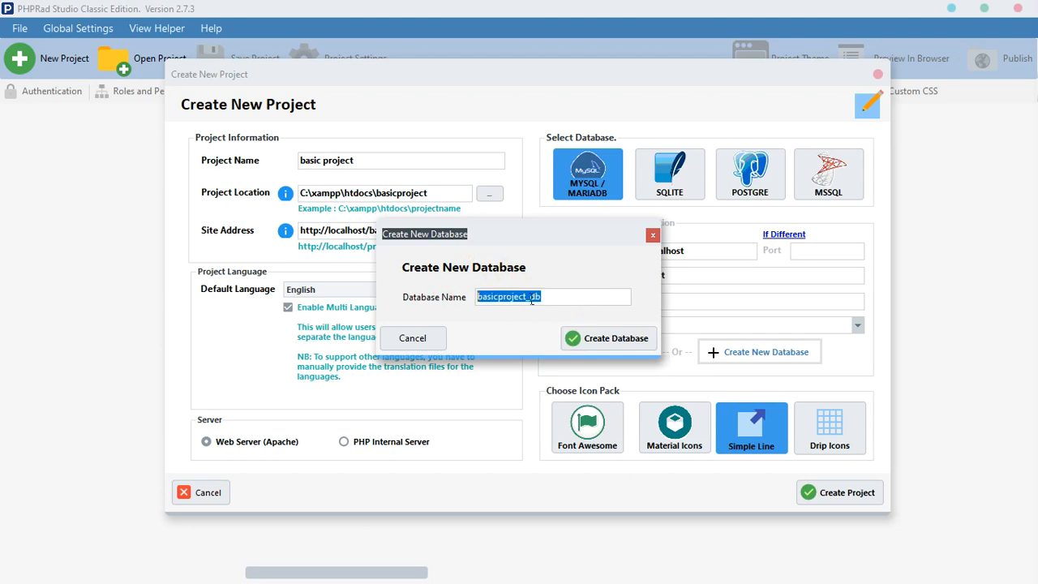
pyautogui.click(576, 298)
pyautogui.doubleClick(572, 302)
pyautogui.click(579, 302)
pyautogui.click(595, 298)
pyautogui.moveTo(549, 306); pyautogui.dragTo(529, 306)
pyautogui.click(562, 306)
pyautogui.click(596, 339)
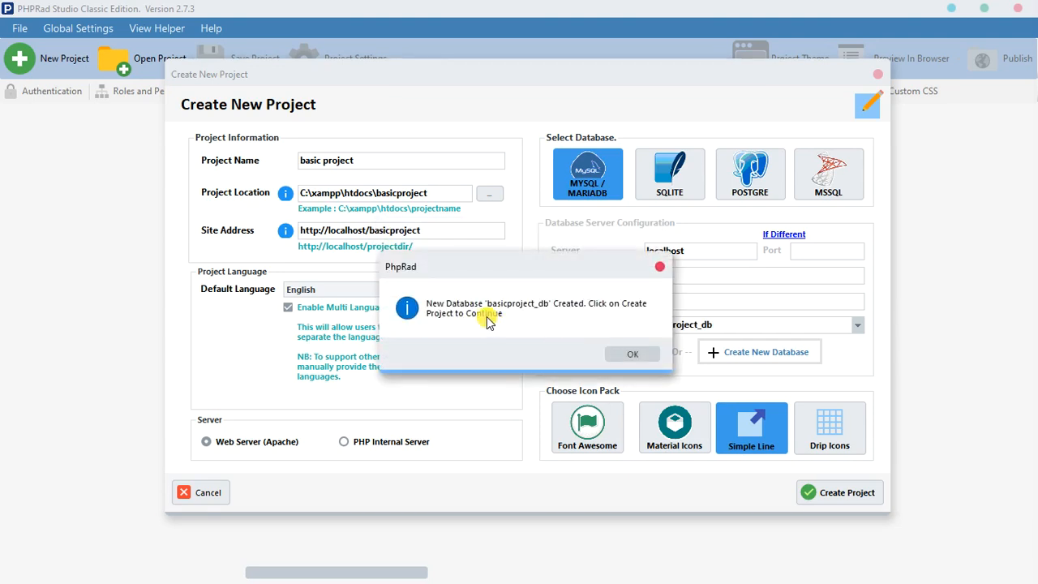
pyautogui.click(637, 354)
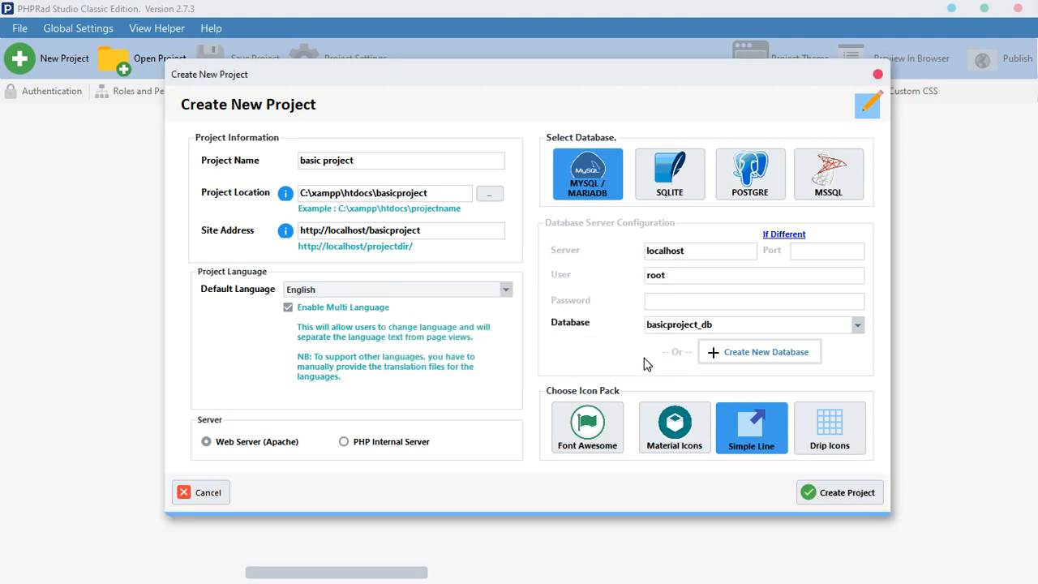
# - Create the project with the configured settings and continue to defining its database tables
pyautogui.click(852, 500)
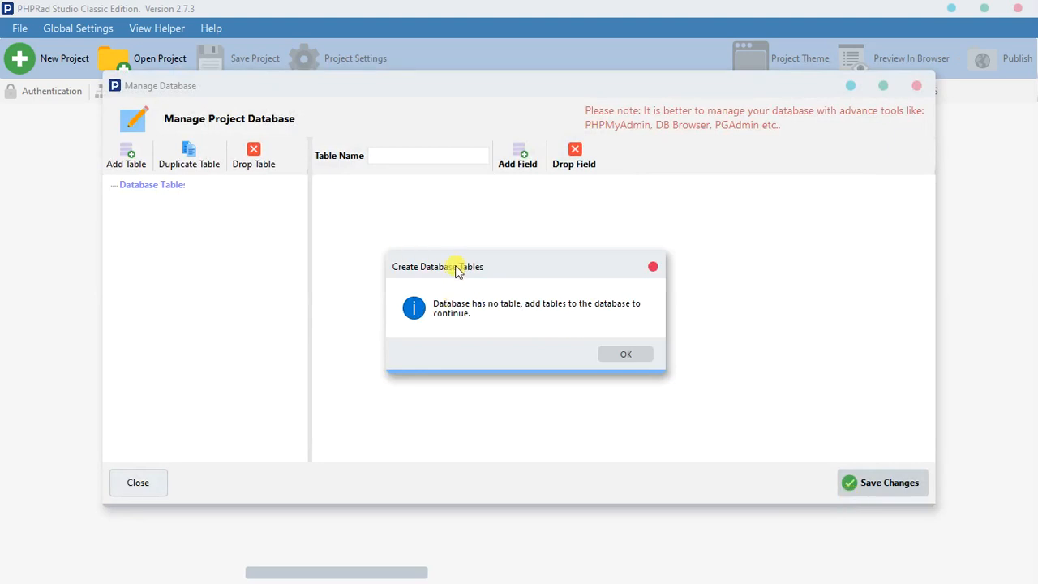
pyautogui.moveTo(459, 266)
pyautogui.mouseDown()
pyautogui.moveTo(450, 223)
pyautogui.moveTo(468, 261)
pyautogui.mouseUp()
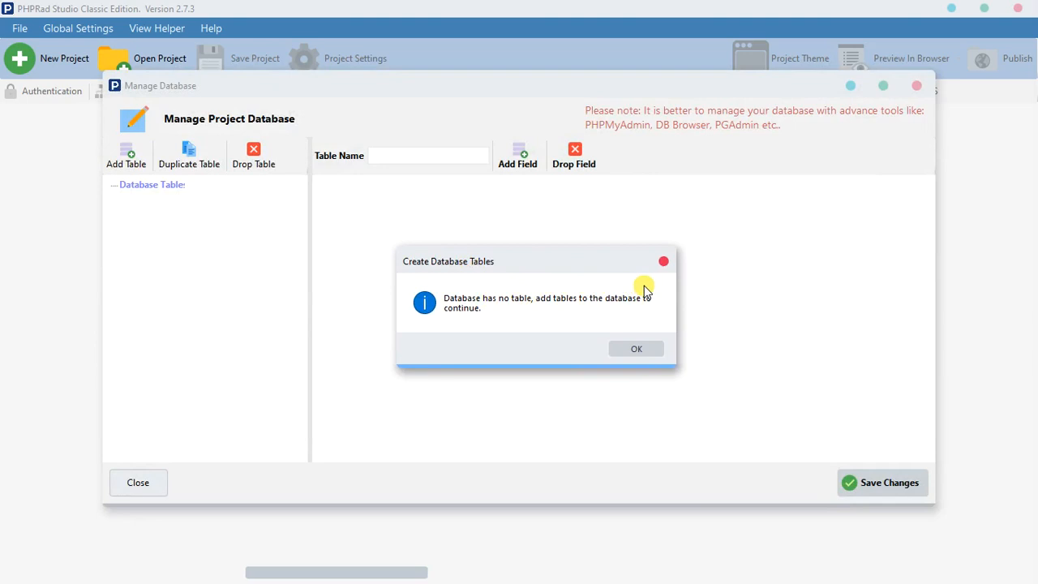
pyautogui.click(652, 349)
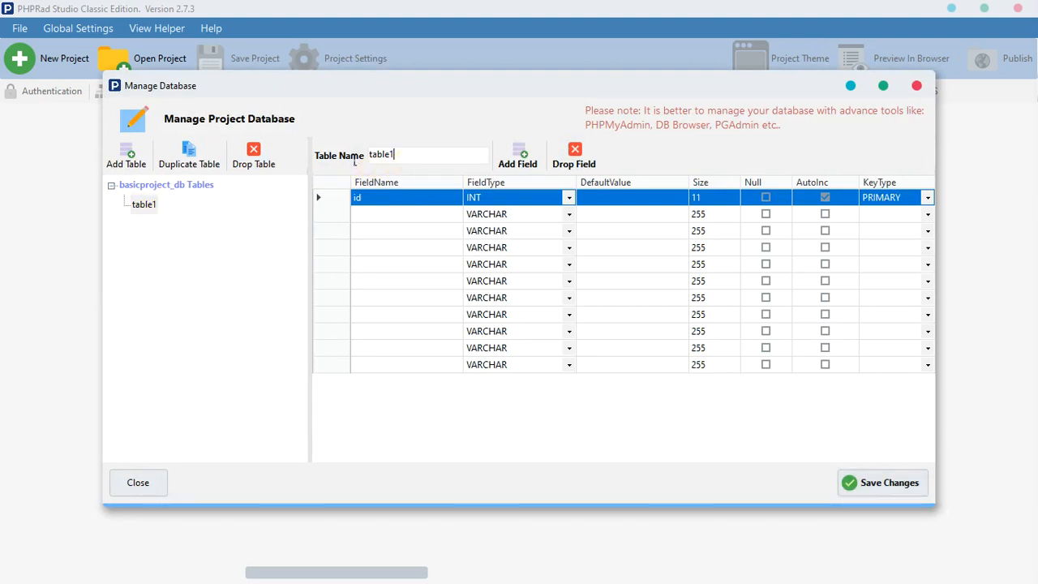
# - Rename the first database table as accounts
pyautogui.doubleClick(379, 155)
pyautogui.press('BackSpace')
pyautogui.write('accounts')
# - Examine the id field and the empty field rows of the accounts table
pyautogui.click(391, 214)
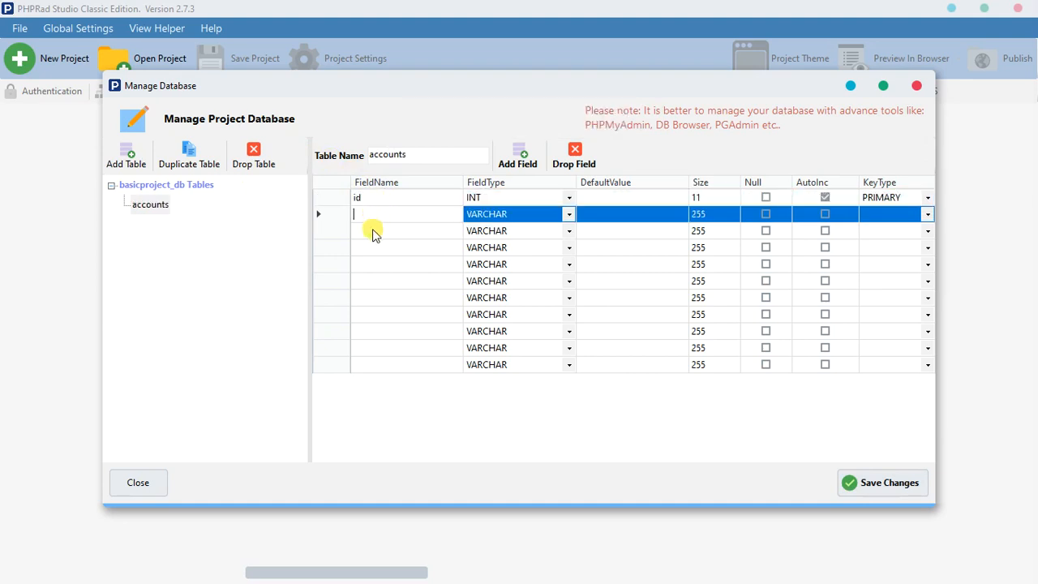
pyautogui.press('Down')
pyautogui.press('Down')
pyautogui.press('Down')
pyautogui.press('Down')
pyautogui.press('Down')
pyautogui.press('Down')
pyautogui.press('Down')
pyautogui.press('Down')
pyautogui.press('Down')
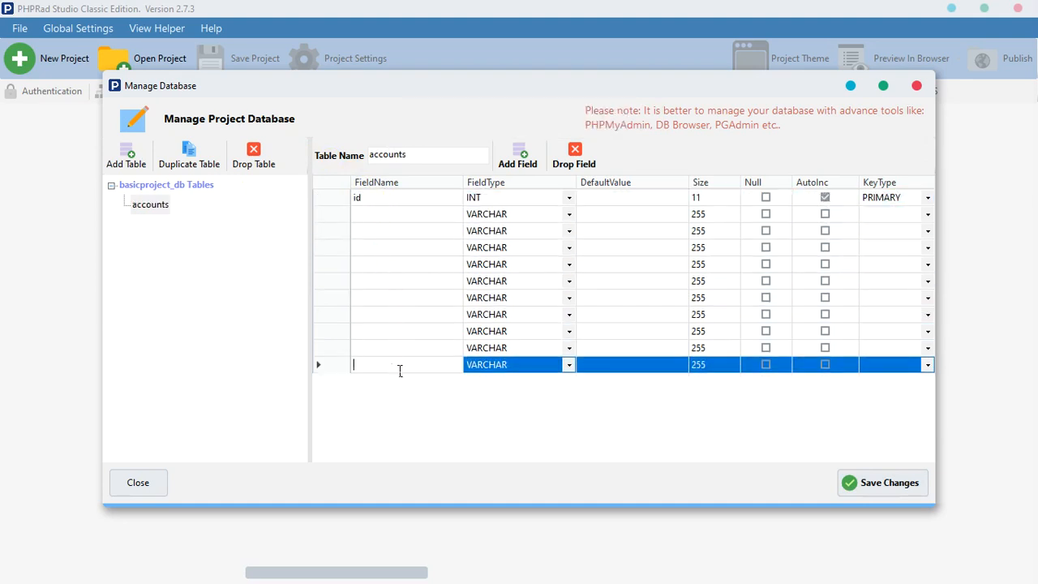
pyautogui.press('Up')
pyautogui.press('Up')
pyautogui.press('Up')
pyautogui.press('Up')
pyautogui.press('Up')
pyautogui.press('Up')
pyautogui.press('Up')
pyautogui.press('Up')
pyautogui.press('Up')
pyautogui.press('Up')
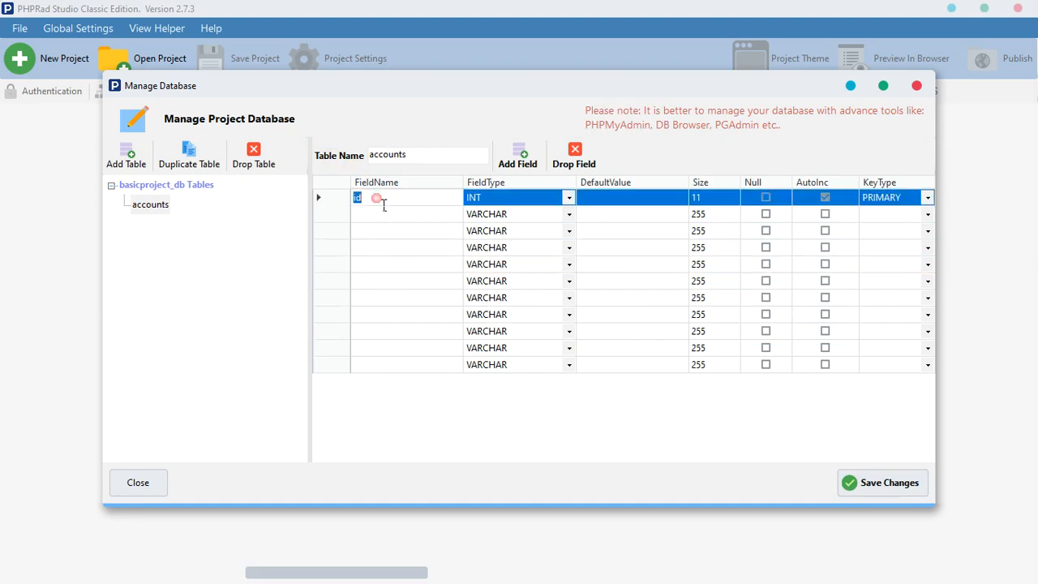
pyautogui.click(370, 212)
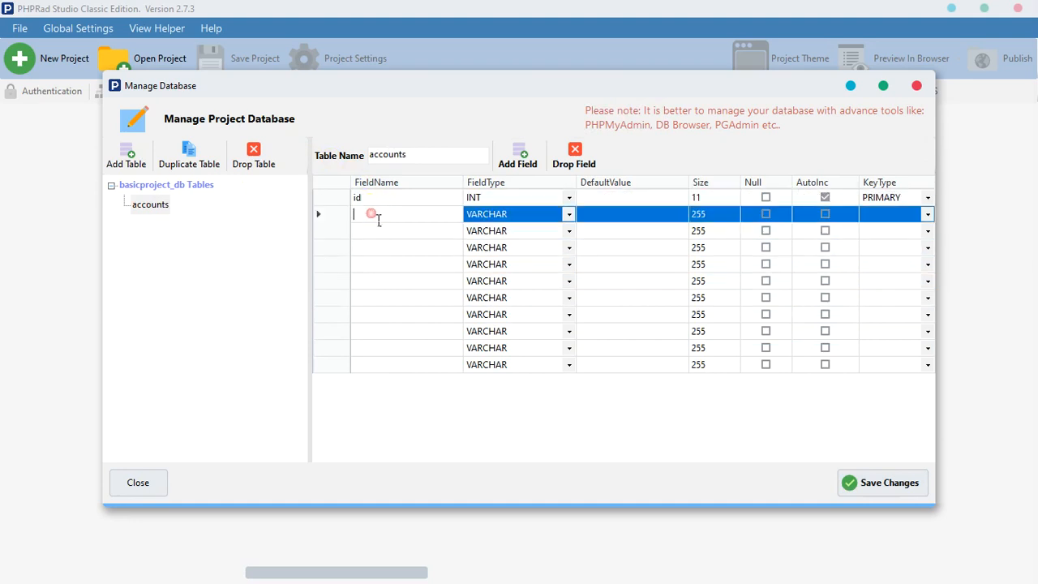
pyautogui.click(357, 199)
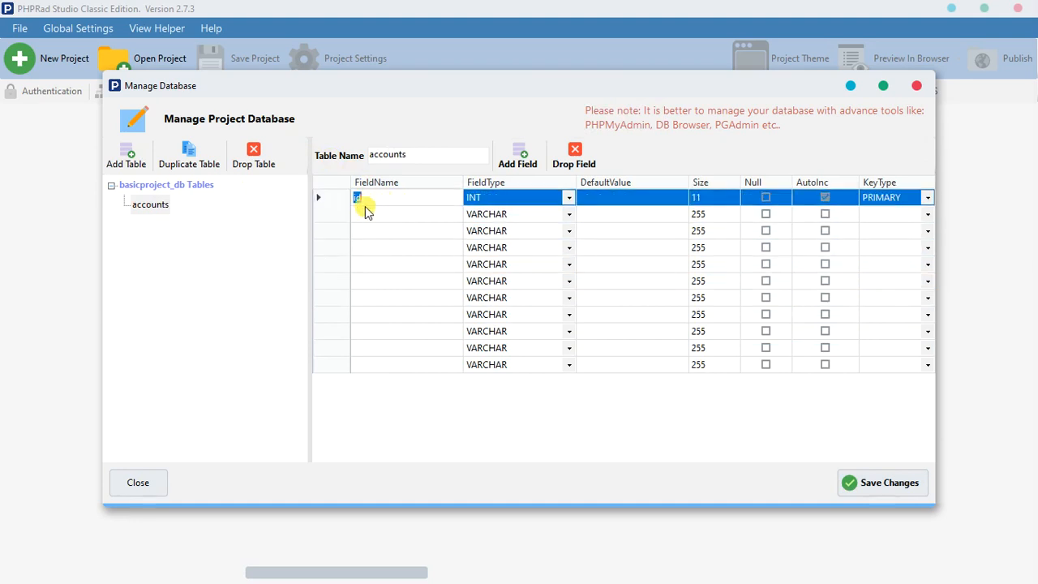
# - Add the fields firstname and lastname below the id field of the accounts table
pyautogui.click(361, 214)
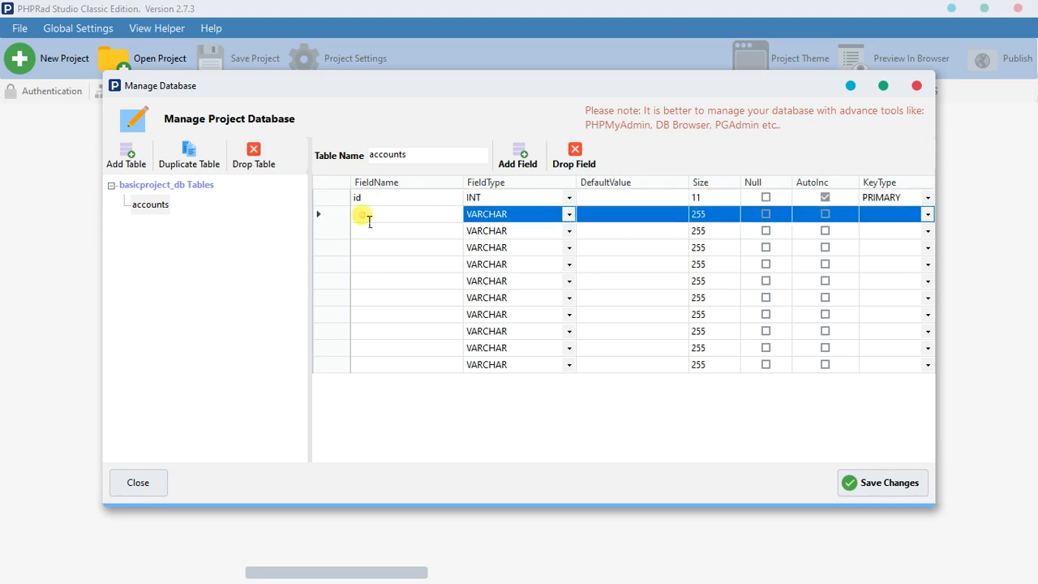
pyautogui.write('name')
pyautogui.write('fir')
pyautogui.write('stname')
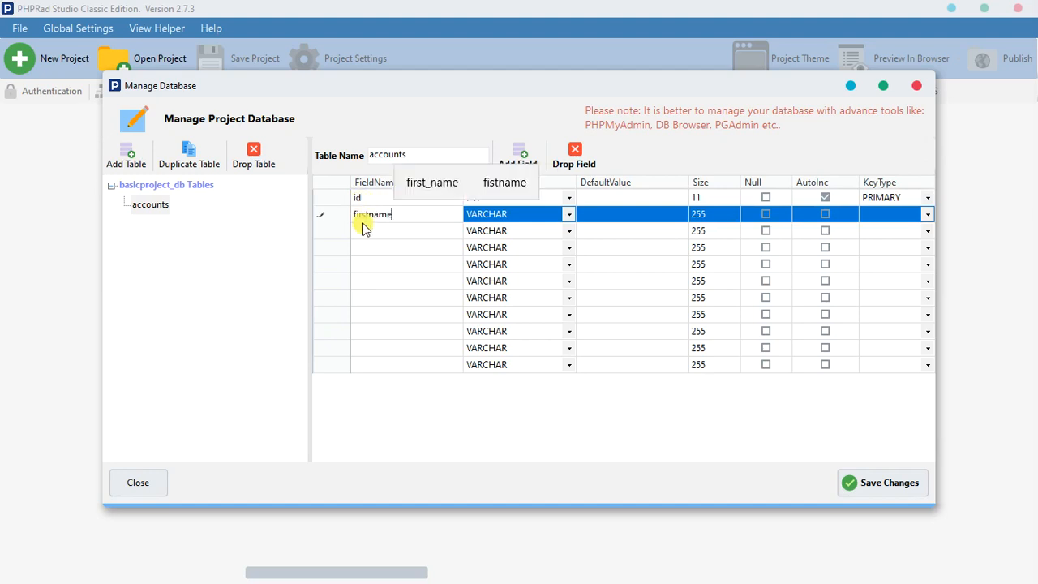
pyautogui.click(373, 235)
pyautogui.write('lastna')
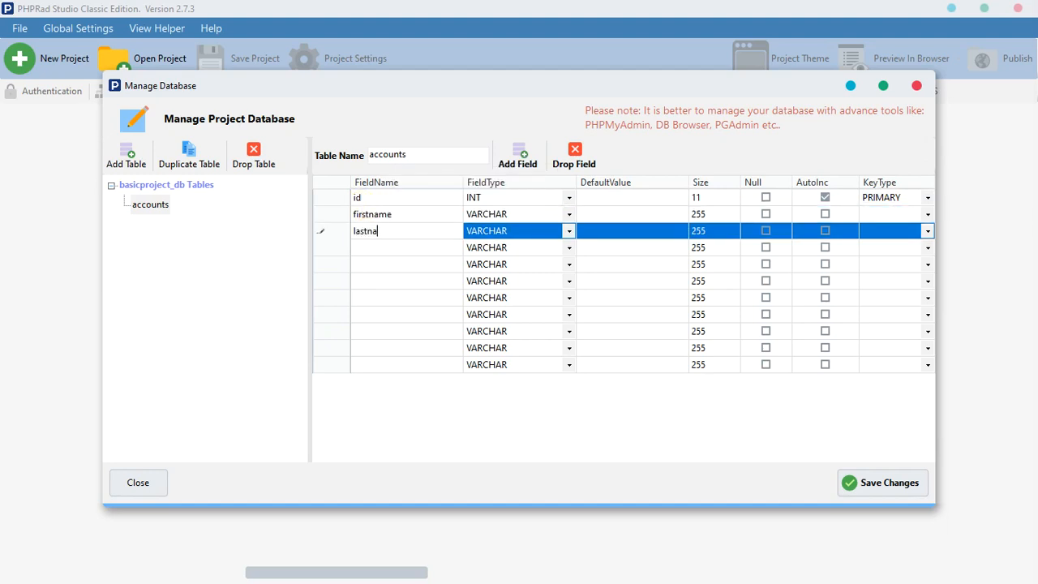
pyautogui.write('me')
# - Add the fields info and date below the lastname field of the accounts table
pyautogui.click(372, 247)
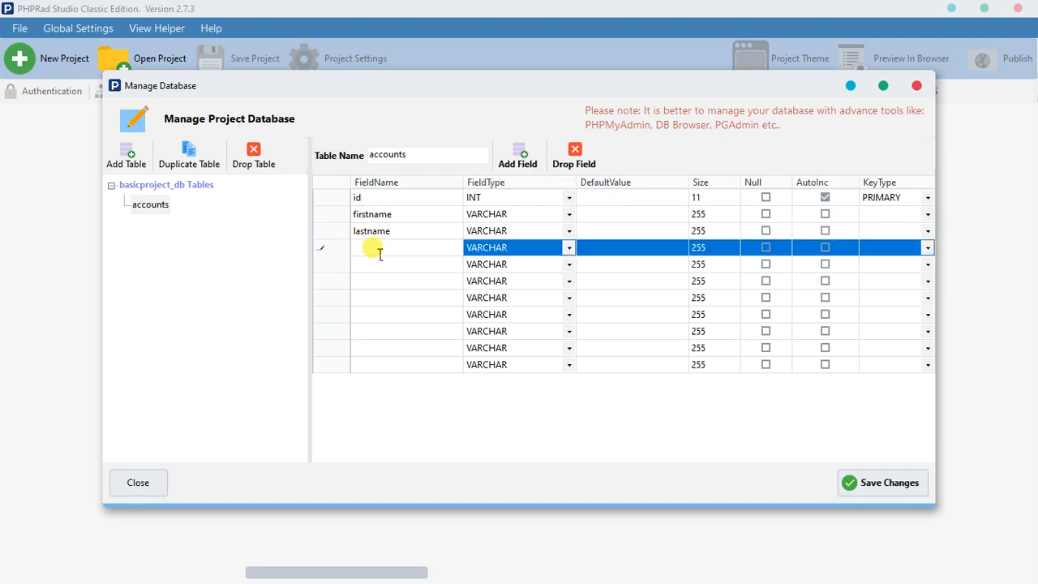
pyautogui.write('info')
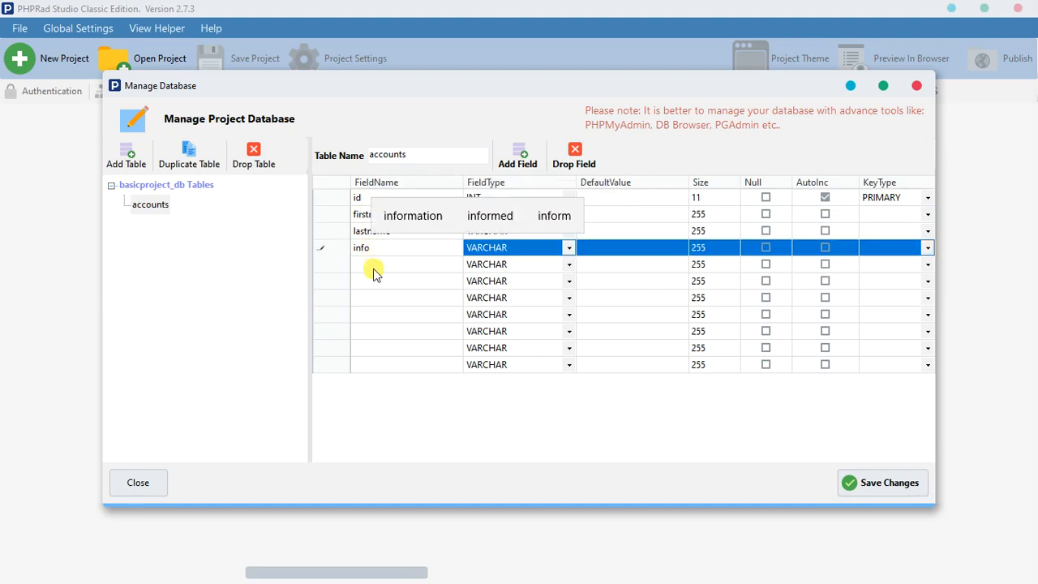
pyautogui.click(373, 269)
pyautogui.write('date')
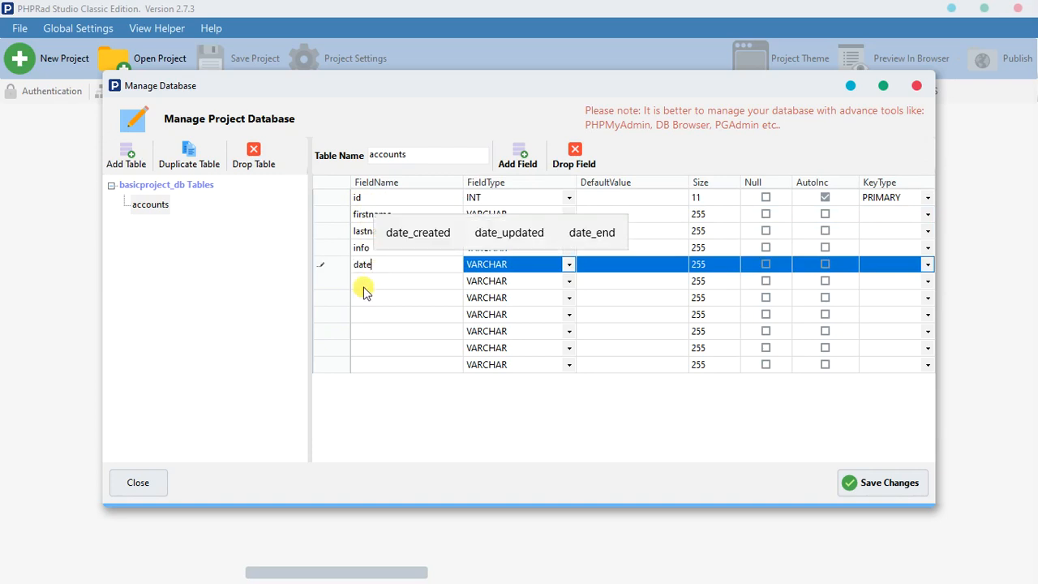
pyautogui.press('Return')
pyautogui.click(392, 364)
pyautogui.click(395, 349)
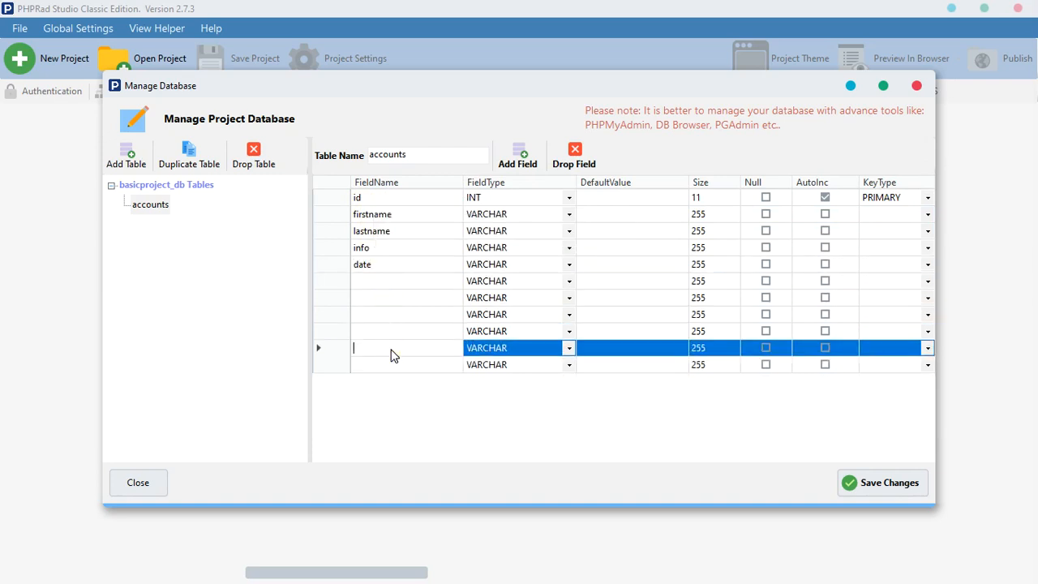
pyautogui.click(386, 332)
pyautogui.click(380, 316)
pyautogui.click(379, 302)
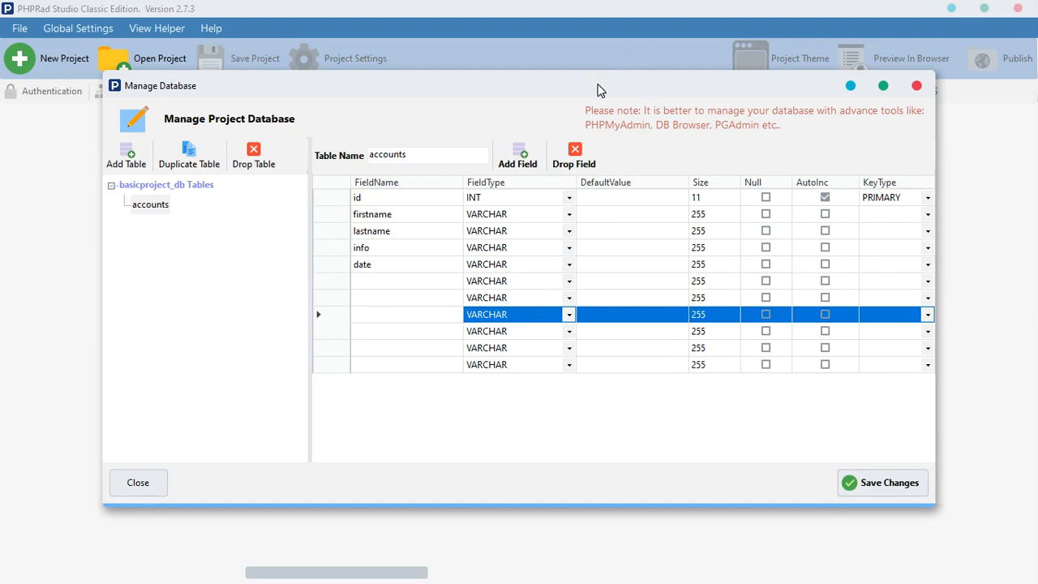
pyautogui.moveTo(600, 90)
pyautogui.mouseDown()
pyautogui.moveTo(603, 116)
pyautogui.moveTo(580, 111)
pyautogui.moveTo(610, 97)
pyautogui.mouseUp()
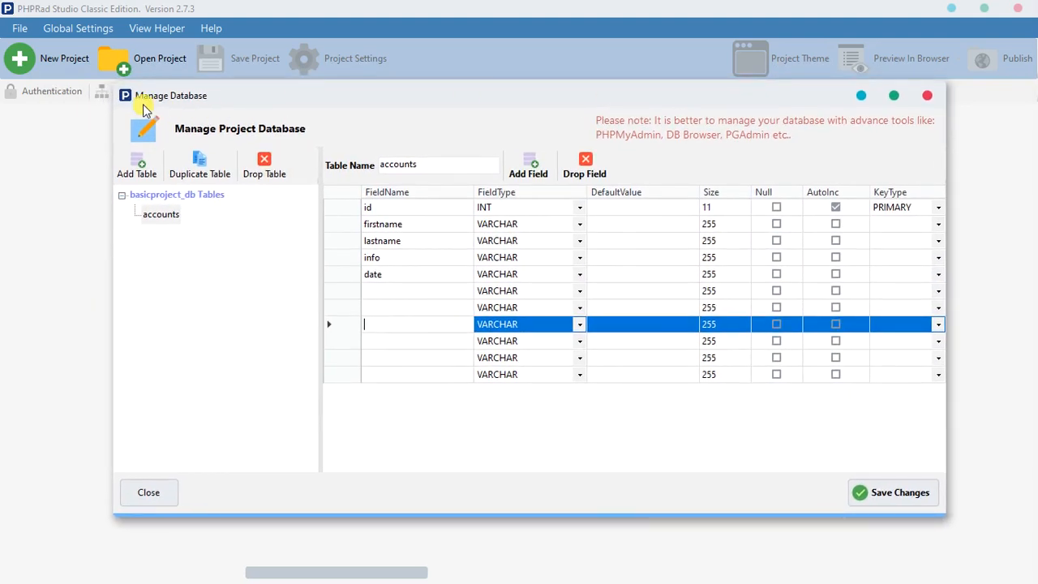
pyautogui.moveTo(485, 94)
pyautogui.mouseDown()
pyautogui.moveTo(519, 95)
pyautogui.moveTo(481, 97)
pyautogui.mouseUp()
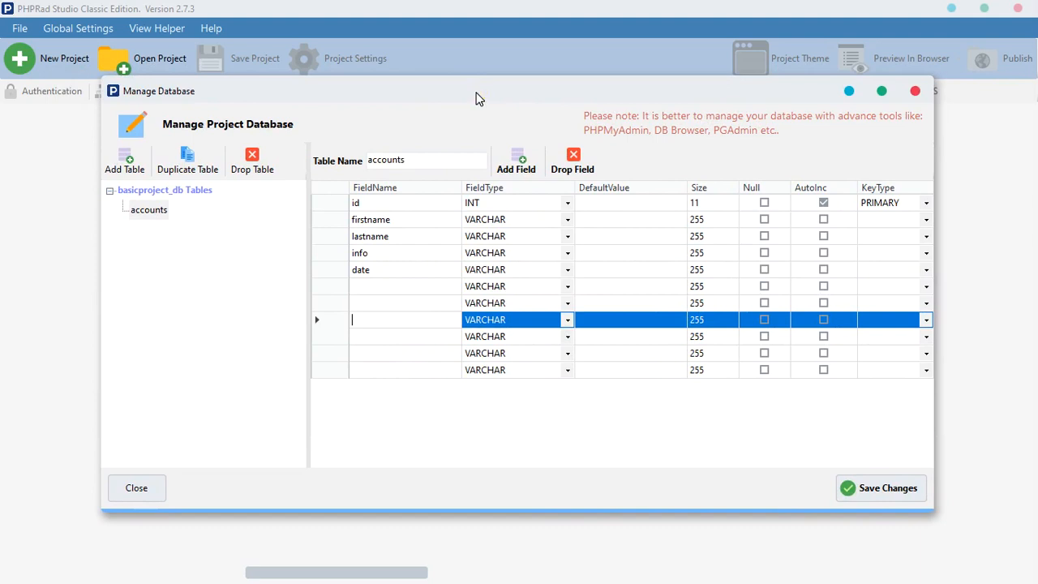
pyautogui.moveTo(478, 97)
pyautogui.mouseDown()
pyautogui.moveTo(462, 107)
pyautogui.moveTo(519, 104)
pyautogui.moveTo(475, 123)
pyautogui.moveTo(498, 98)
pyautogui.mouseUp()
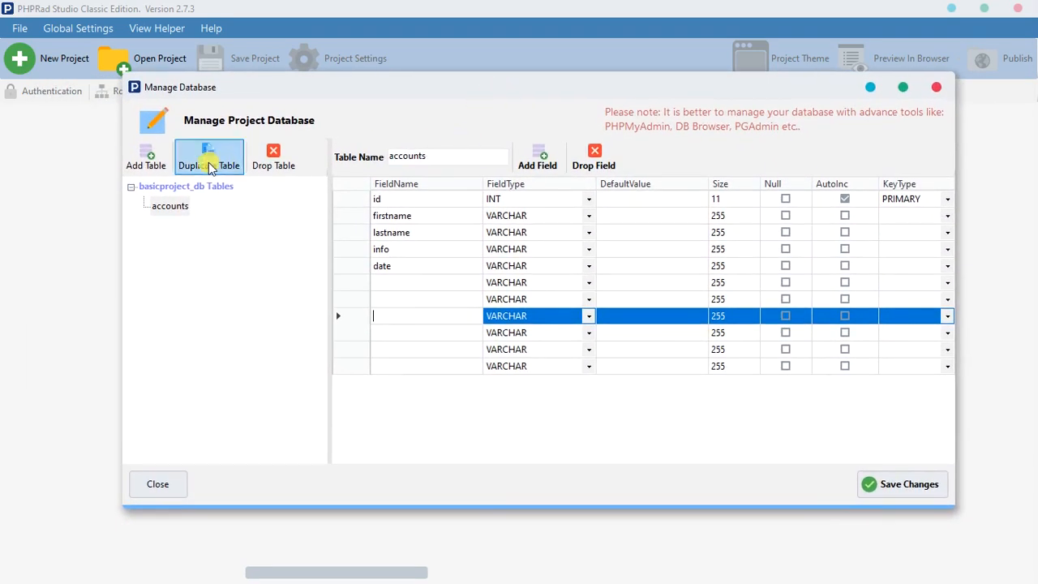
# - Add two new tables to the basicproject_db database alongside the accounts table
pyautogui.click(170, 192)
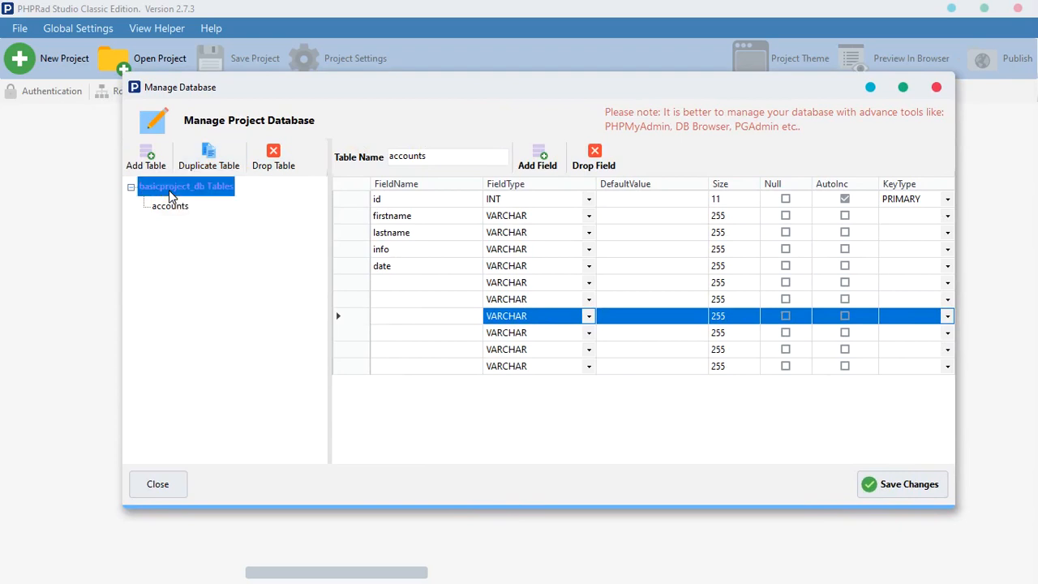
pyautogui.click(169, 205)
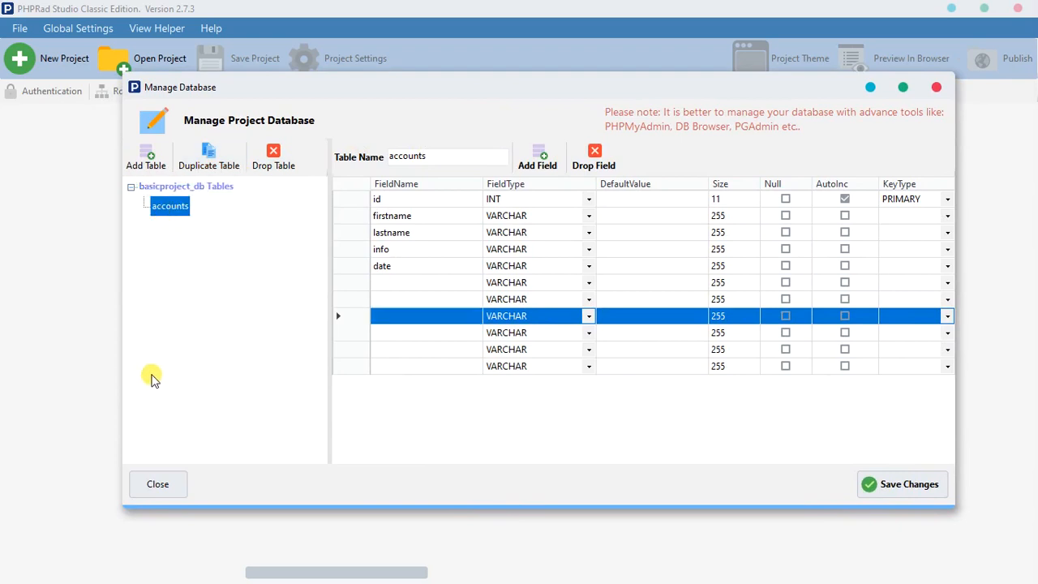
pyautogui.click(144, 188)
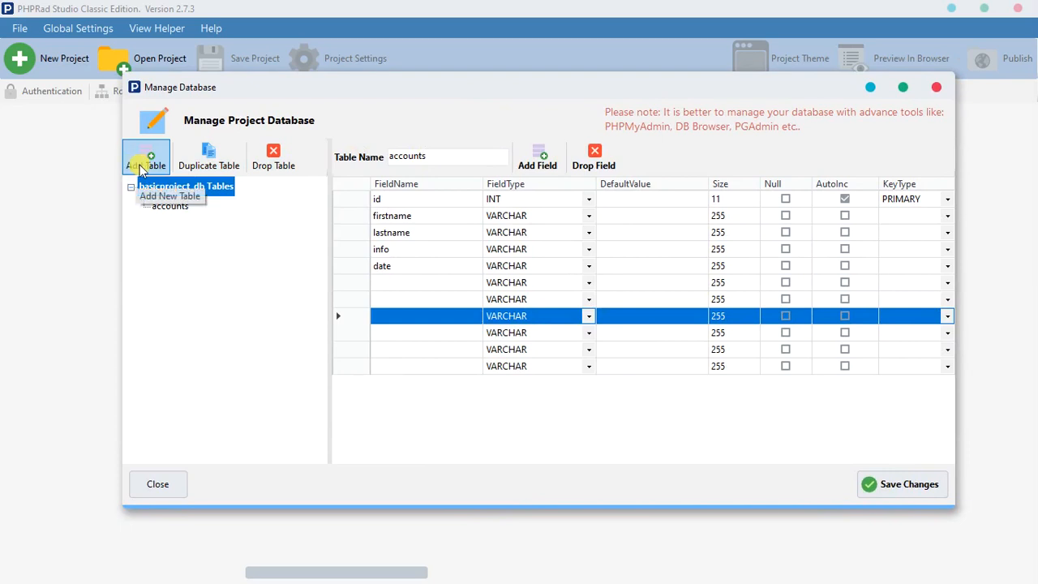
pyautogui.click(169, 206)
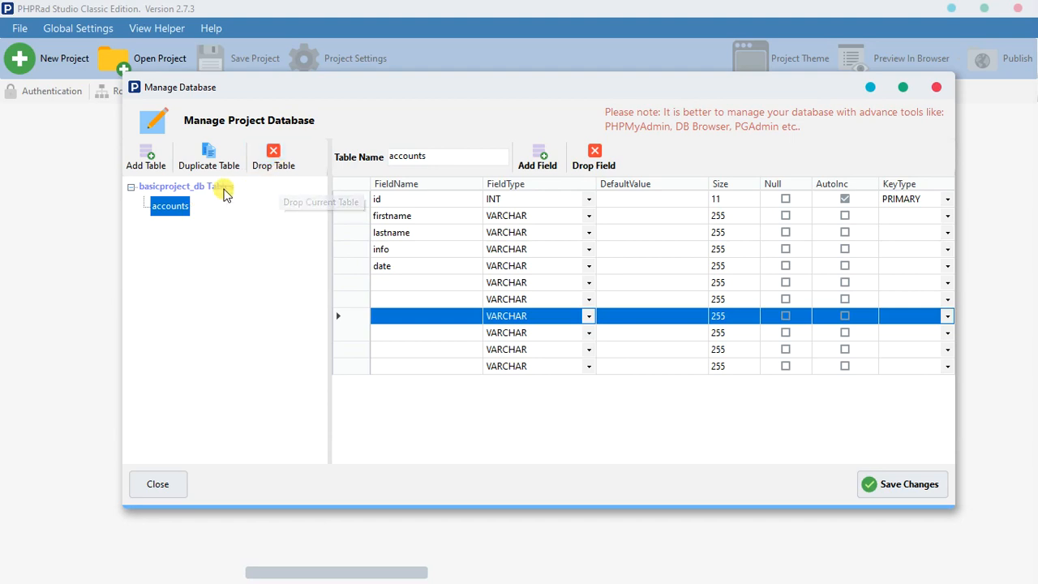
pyautogui.click(148, 156)
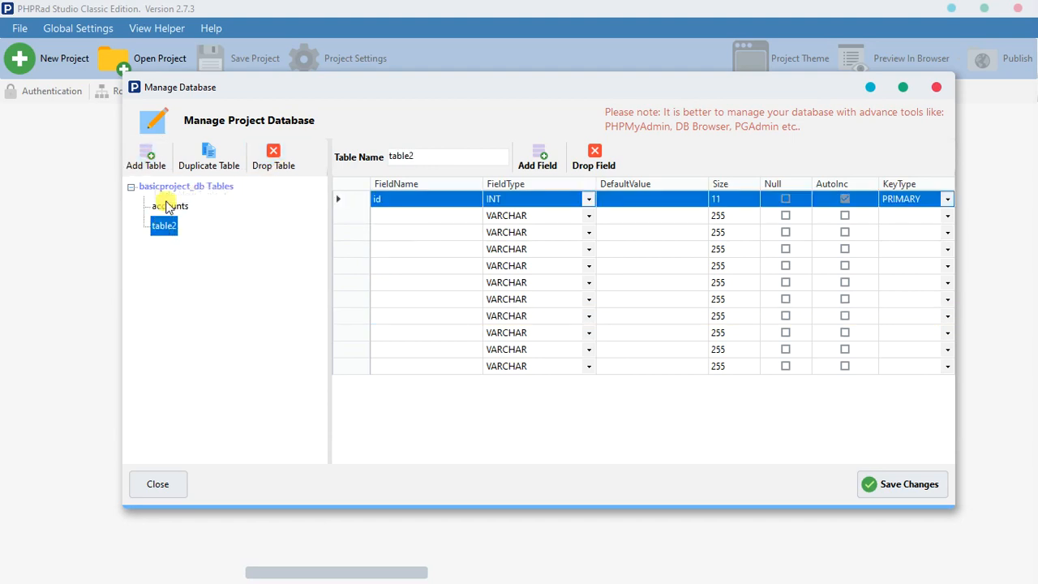
pyautogui.click(145, 160)
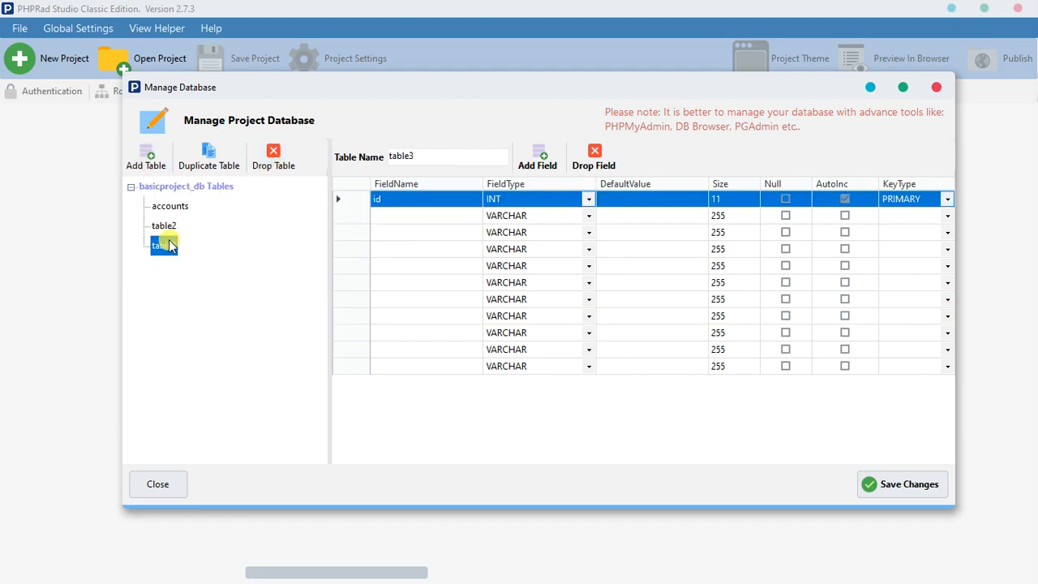
# - Drop table3 and table2 from the basicproject_db database, keeping only the accounts table
pyautogui.click(277, 160)
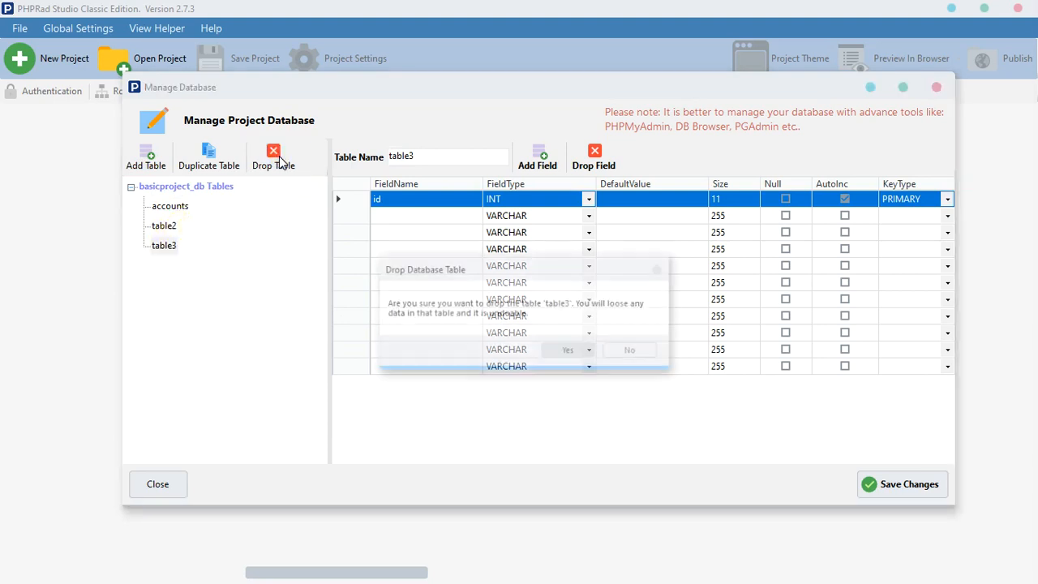
pyautogui.click(567, 351)
pyautogui.click(267, 162)
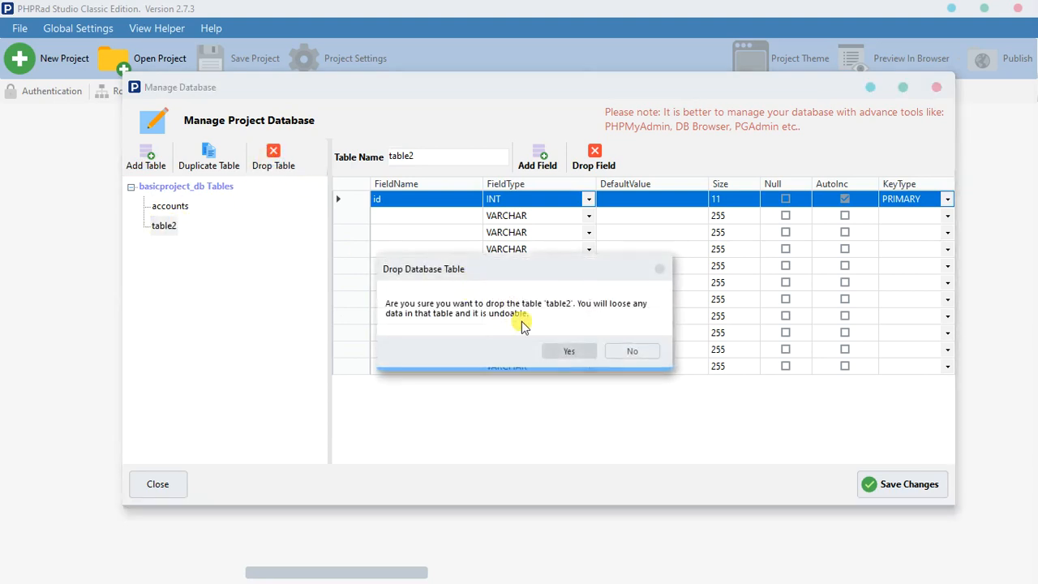
pyautogui.click(572, 350)
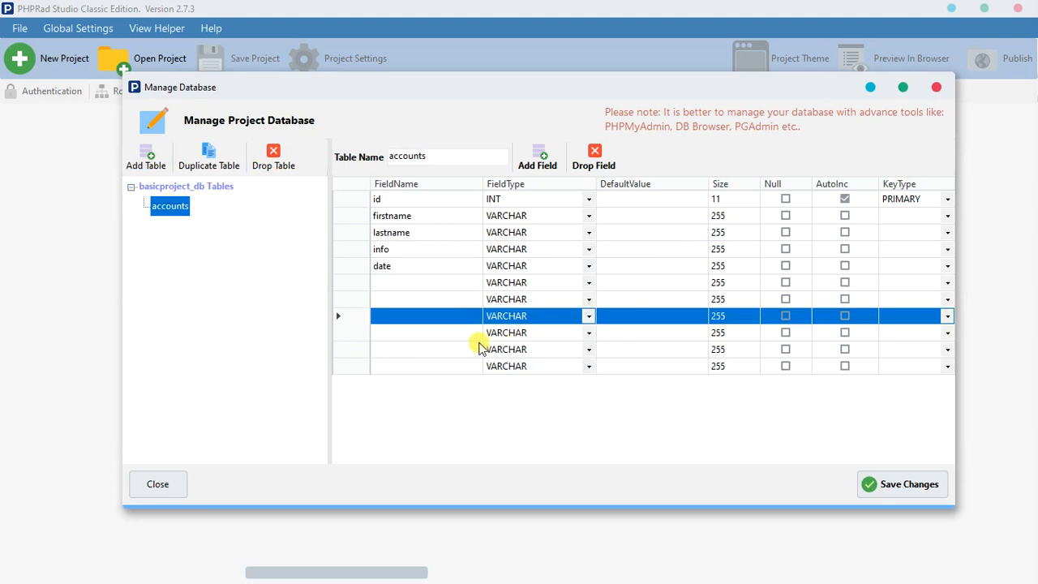
# - Examine the accounts table's field rows, including the id field's auto-increment setting and the firstname field's default value
pyautogui.click(445, 338)
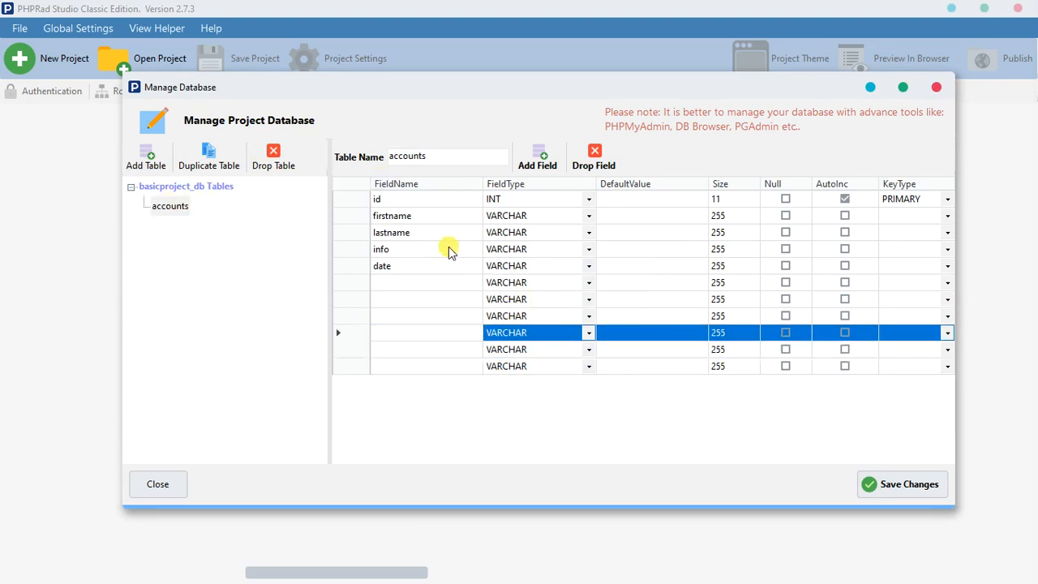
pyautogui.click(453, 218)
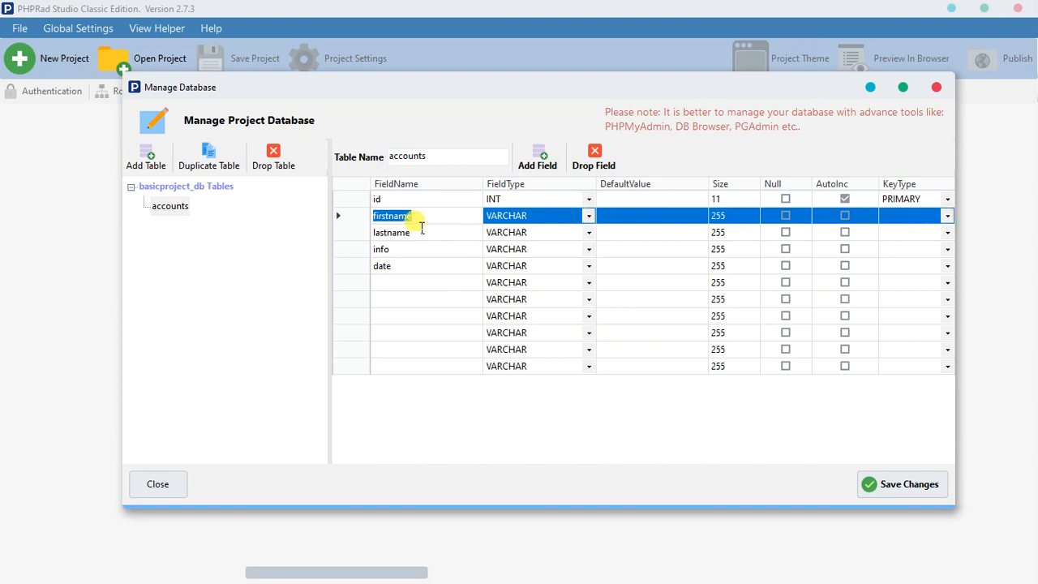
pyautogui.click(412, 199)
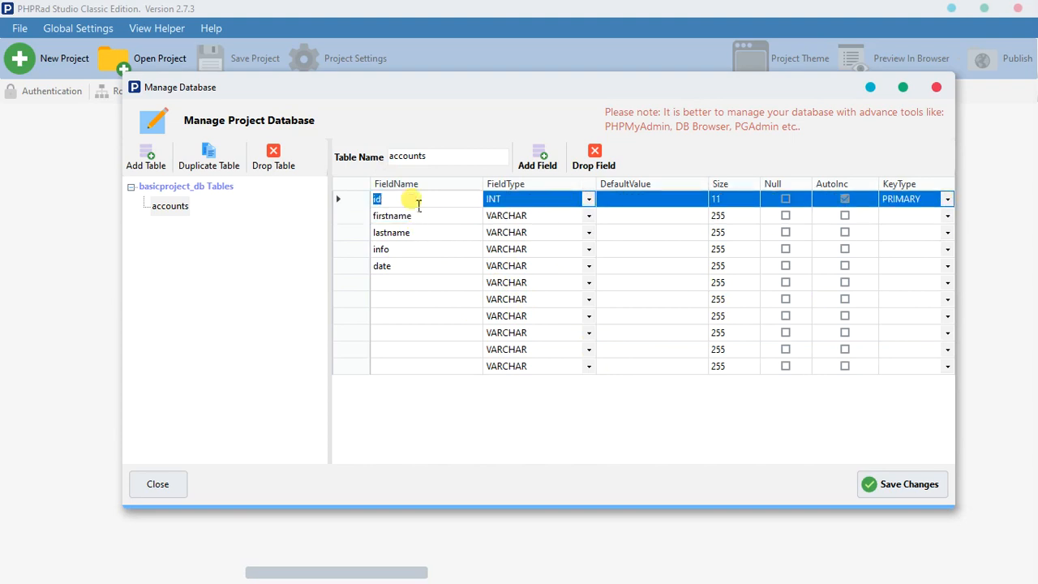
pyautogui.click(384, 201)
pyautogui.click(405, 203)
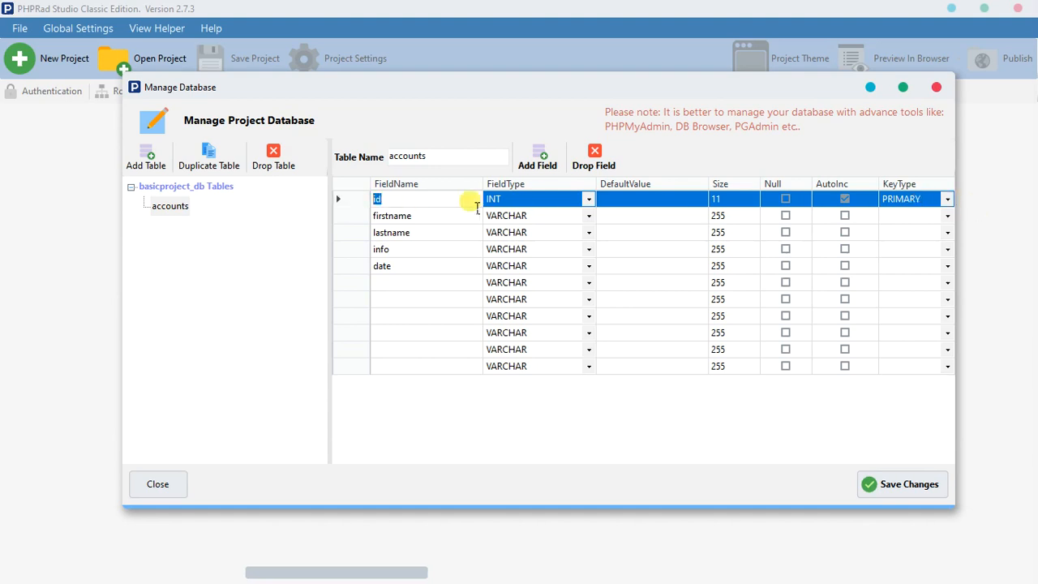
pyautogui.click(432, 201)
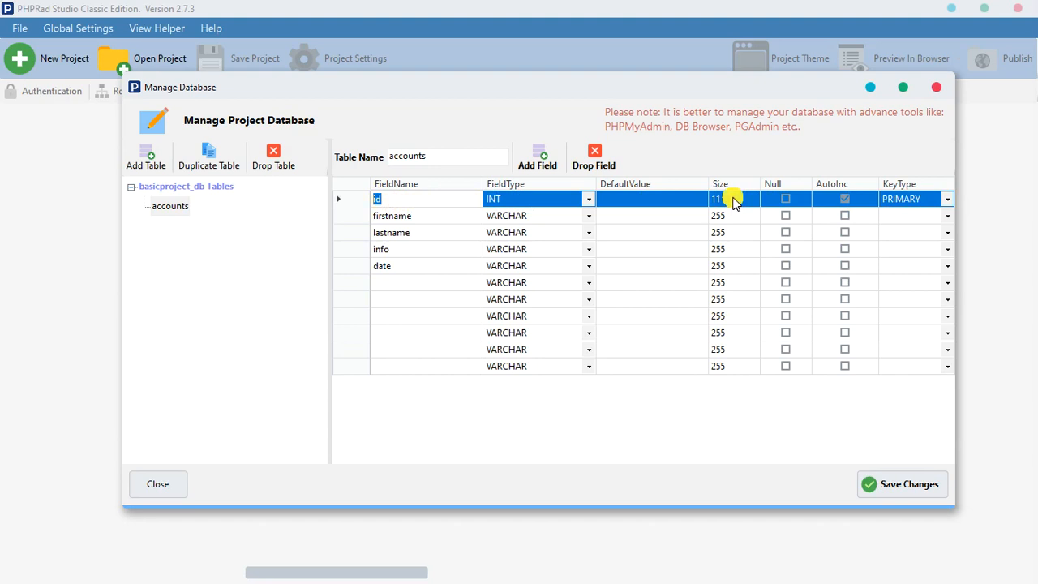
pyautogui.click(849, 203)
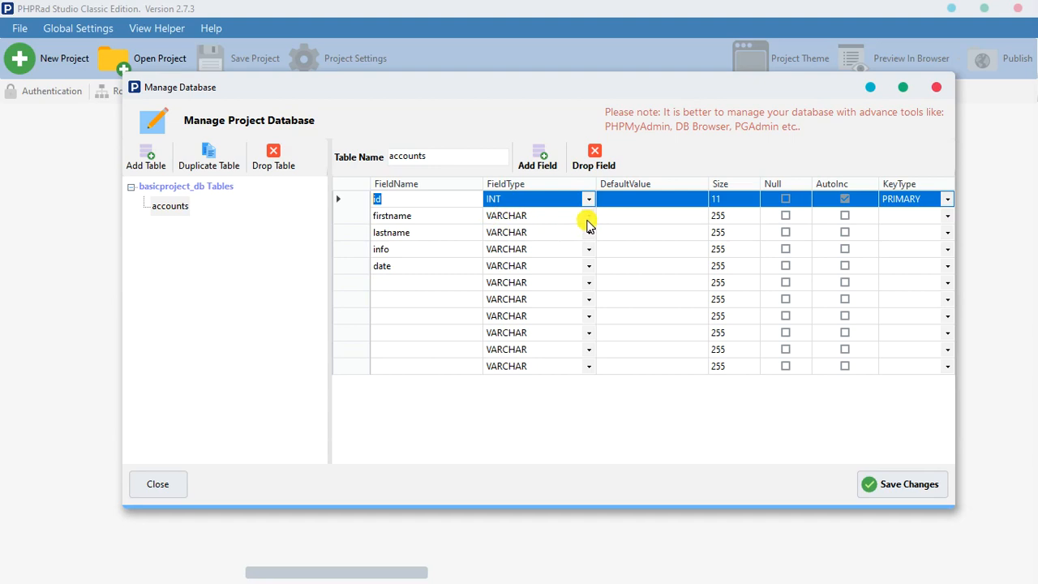
pyautogui.click(655, 215)
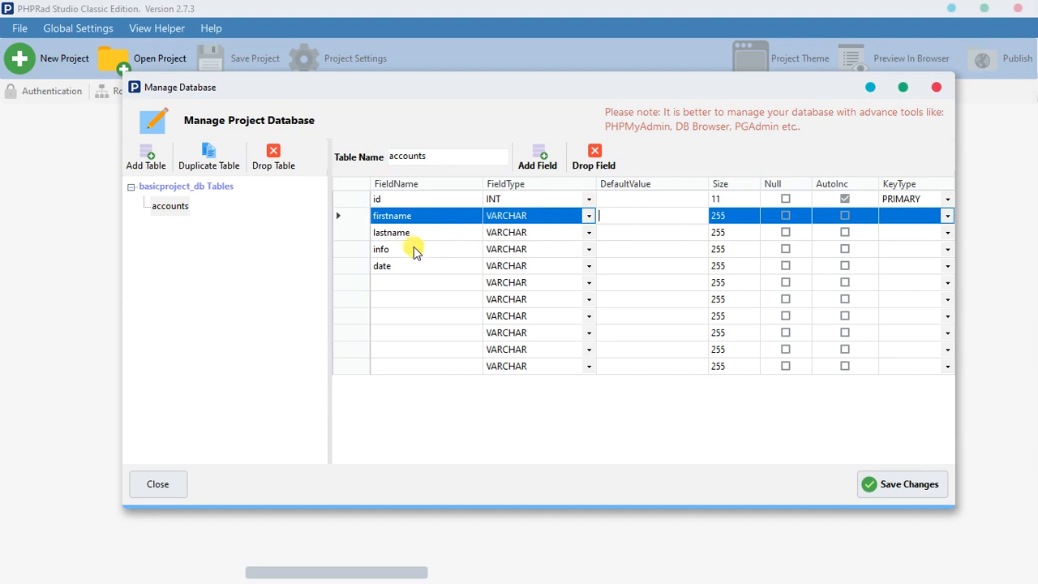
# - Set the date field's type to TIMESTAMP with default value CURRENT_TIMESTAMP and save the database changes
pyautogui.click(417, 268)
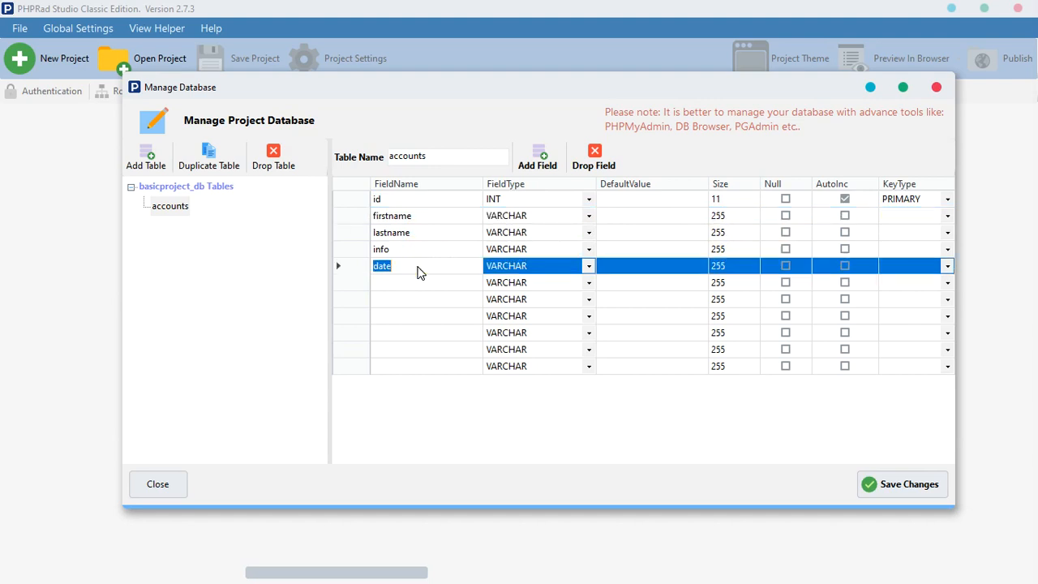
pyautogui.click(591, 267)
pyautogui.click(590, 268)
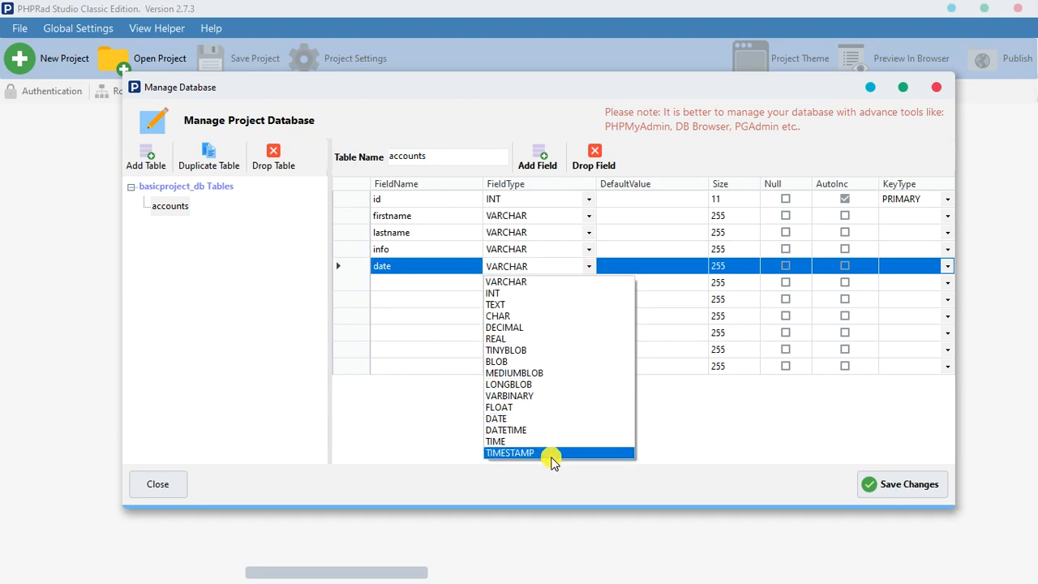
pyautogui.click(551, 452)
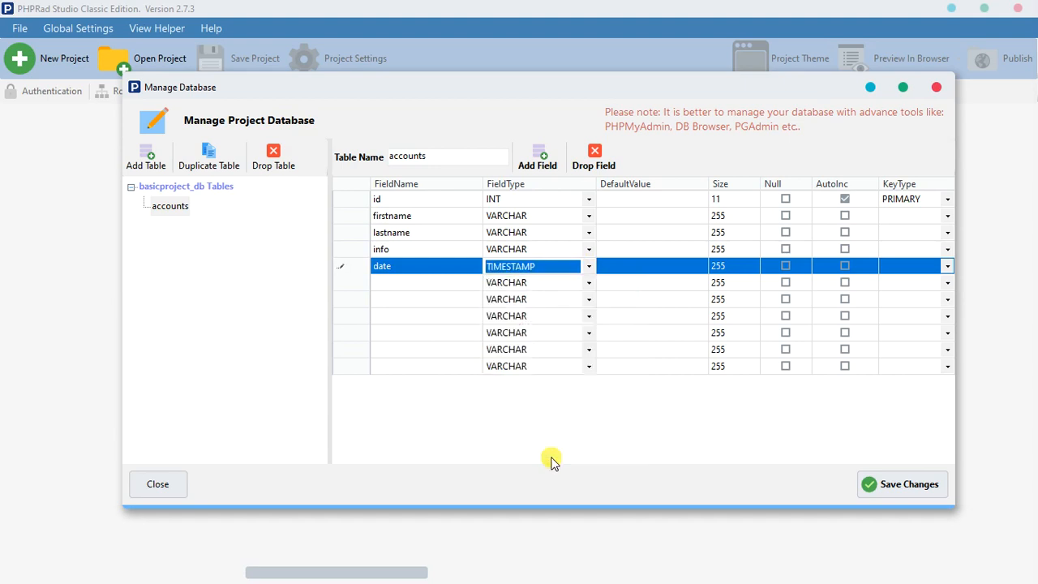
pyautogui.click(646, 271)
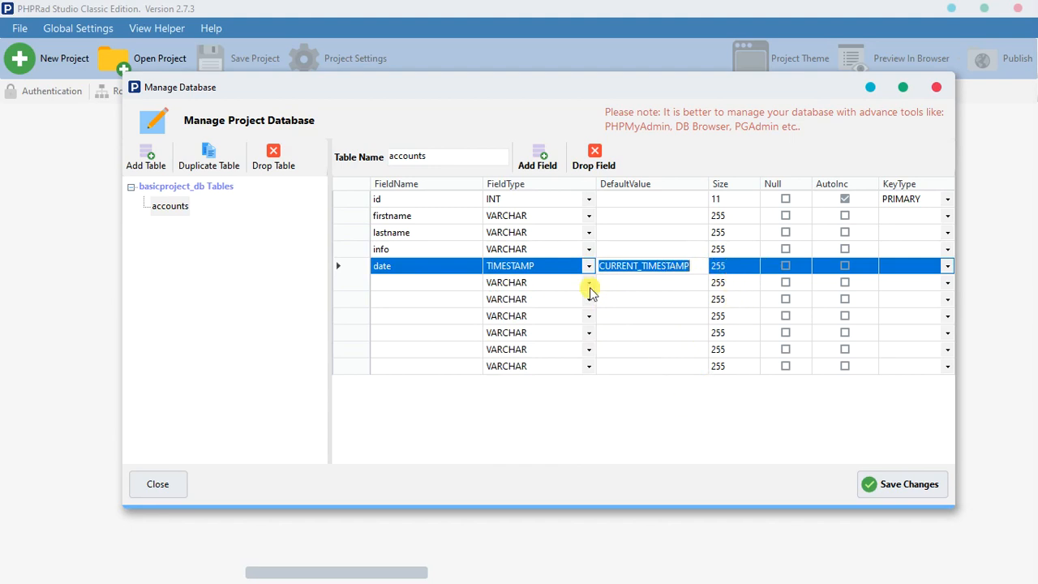
pyautogui.click(397, 315)
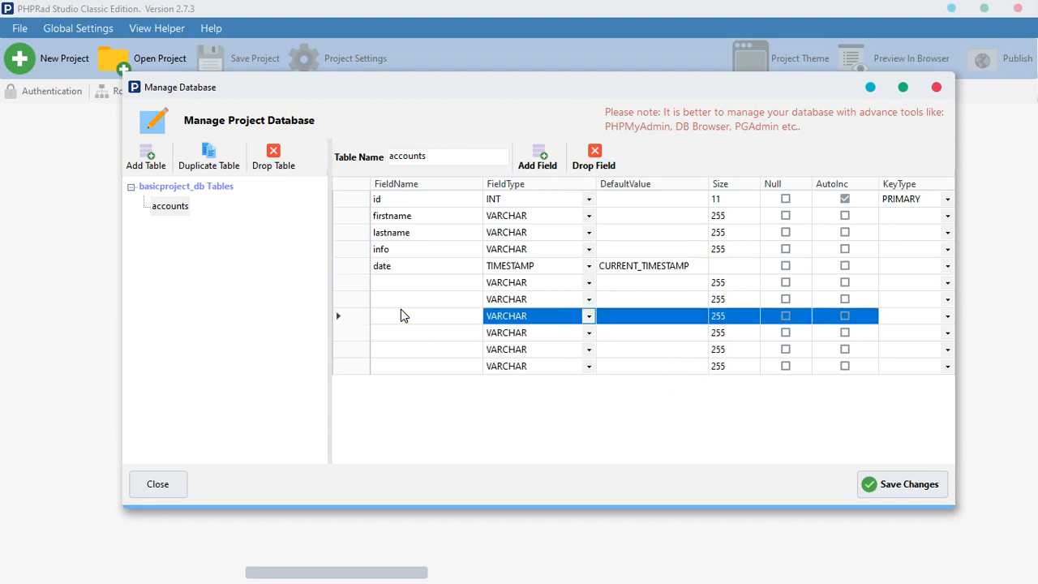
pyautogui.click(900, 490)
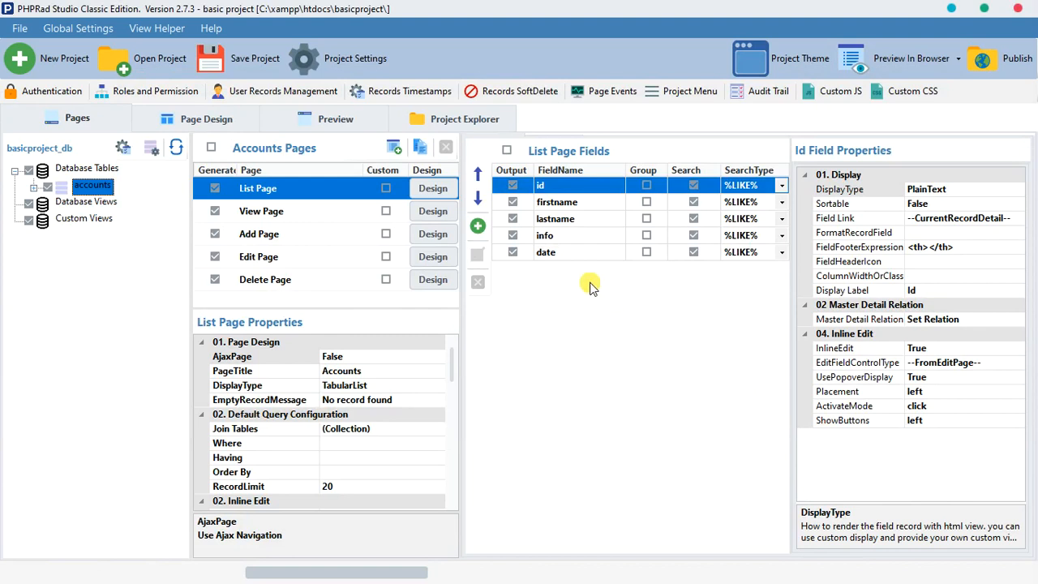
# - Publish the project, check it in the external browser, and return to the built-in preview
pyautogui.click(343, 124)
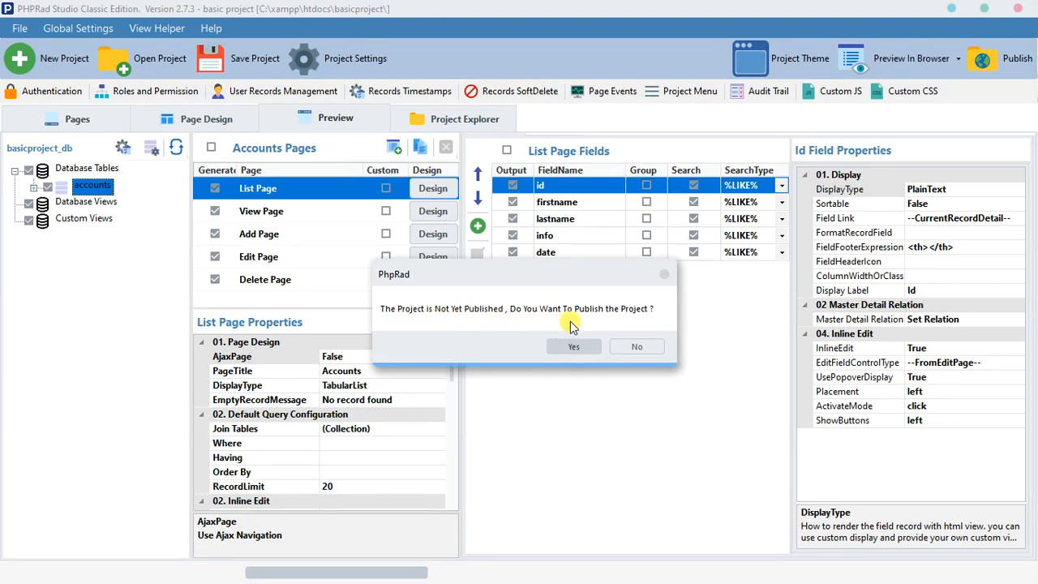
pyautogui.click(592, 354)
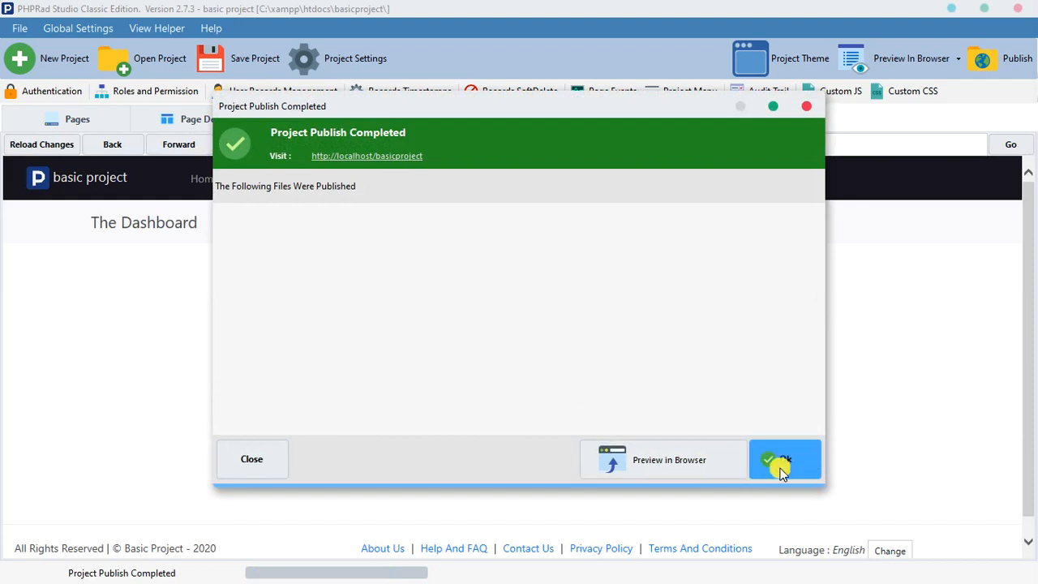
pyautogui.click(615, 470)
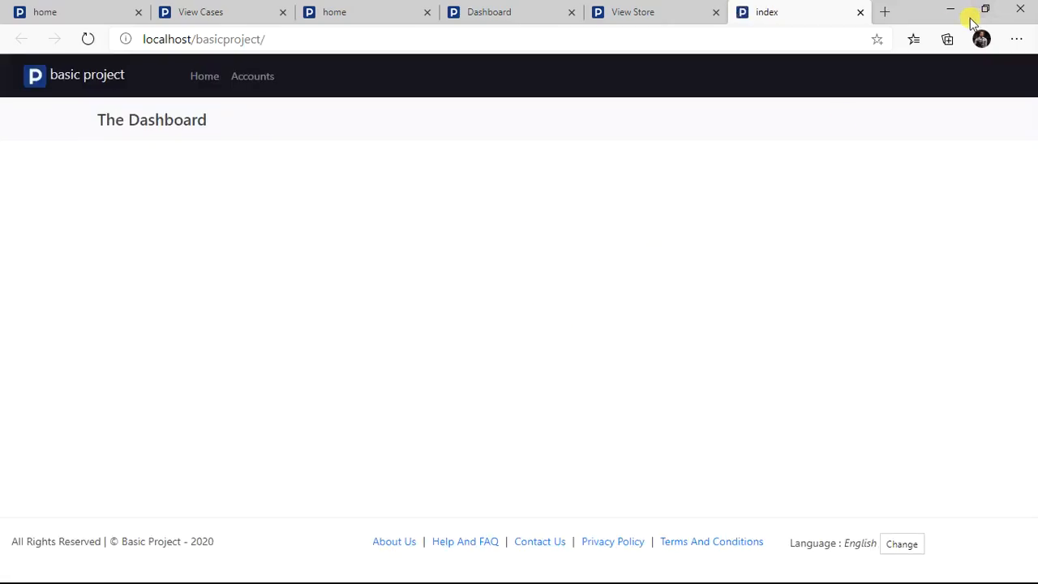
pyautogui.click(947, 9)
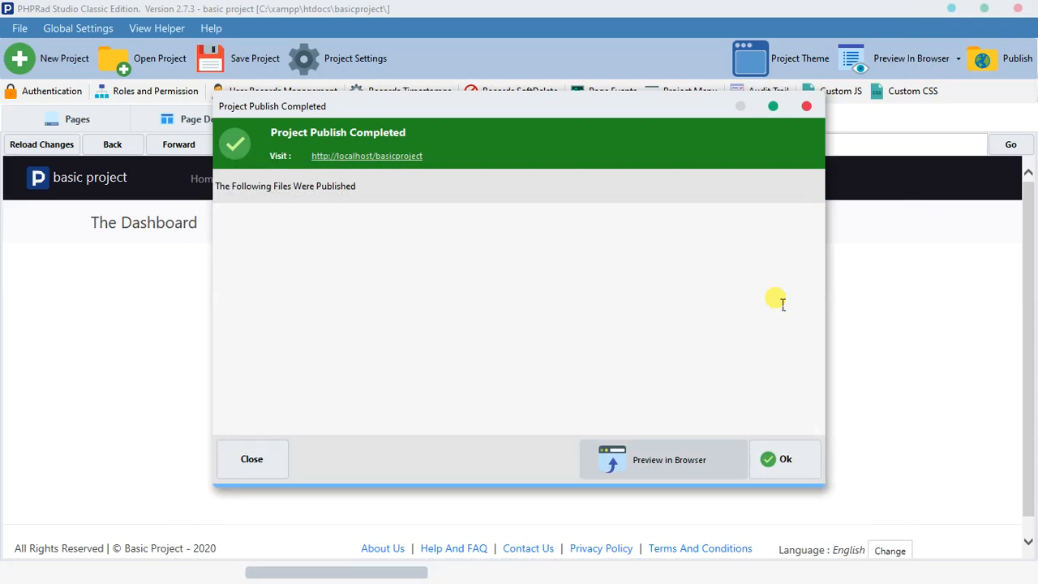
pyautogui.click(774, 460)
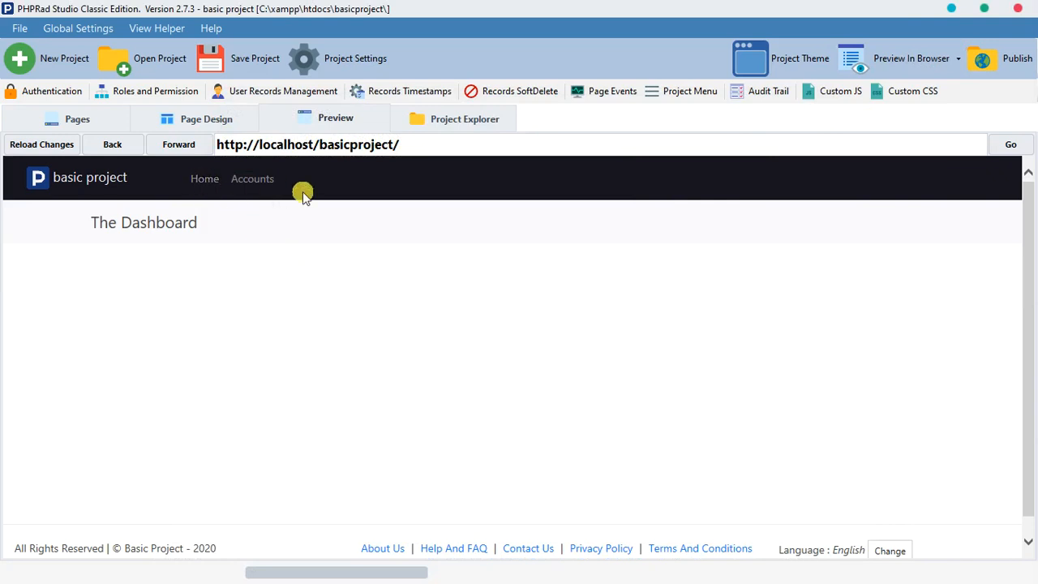
# - Open the new account form from the previewed Accounts page and enter the account's first name
pyautogui.click(212, 179)
pyautogui.click(253, 181)
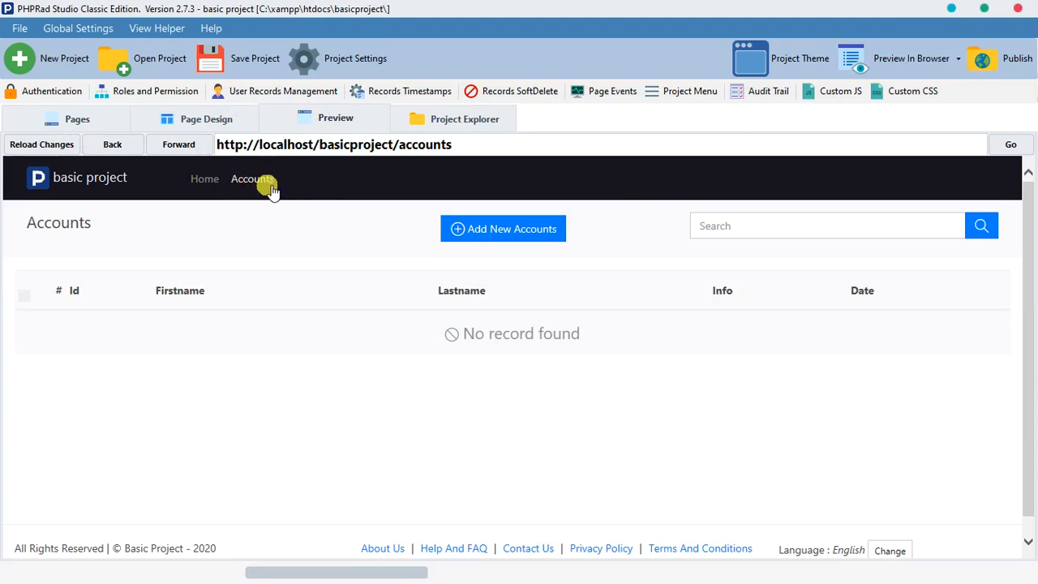
pyautogui.click(543, 229)
pyautogui.click(470, 284)
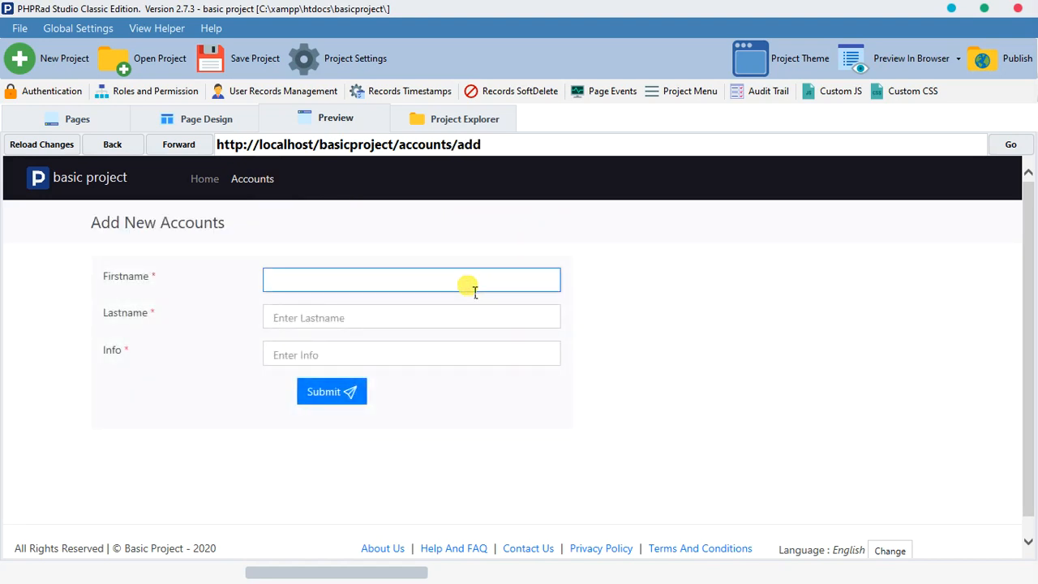
pyautogui.write('Fr')
pyautogui.press('BackSpace')
pyautogui.press('BackSpace')
pyautogui.write('Wilson')
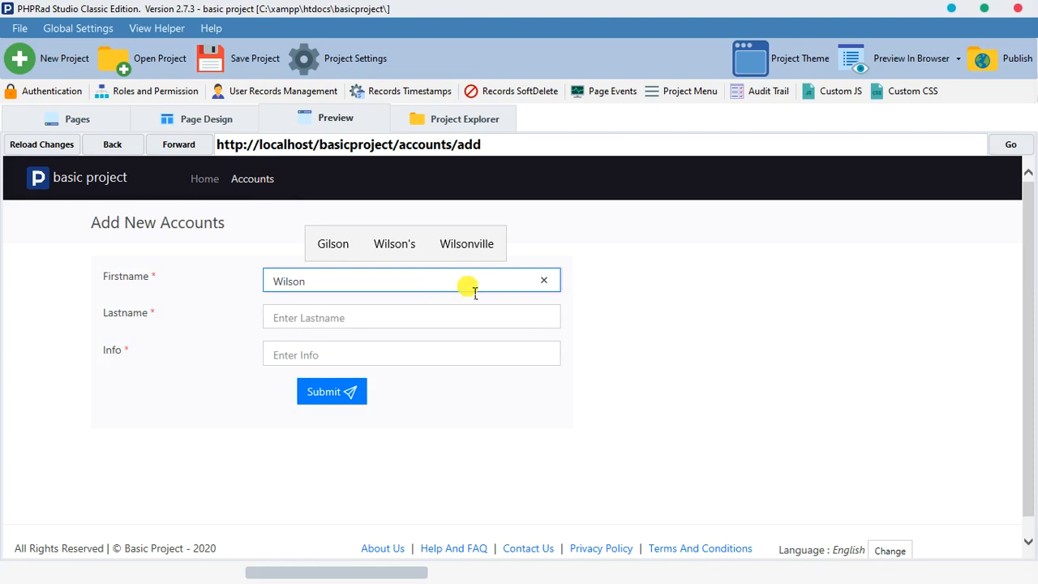
# - Enter the account's last name and a short info sentence, and submit the record
pyautogui.click(473, 322)
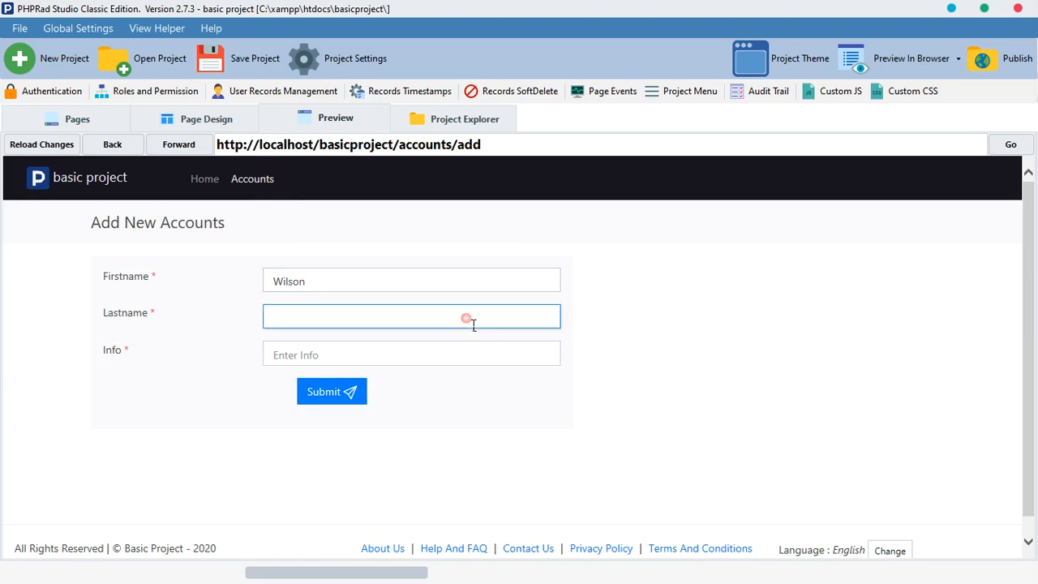
pyautogui.write('John')
pyautogui.click(453, 362)
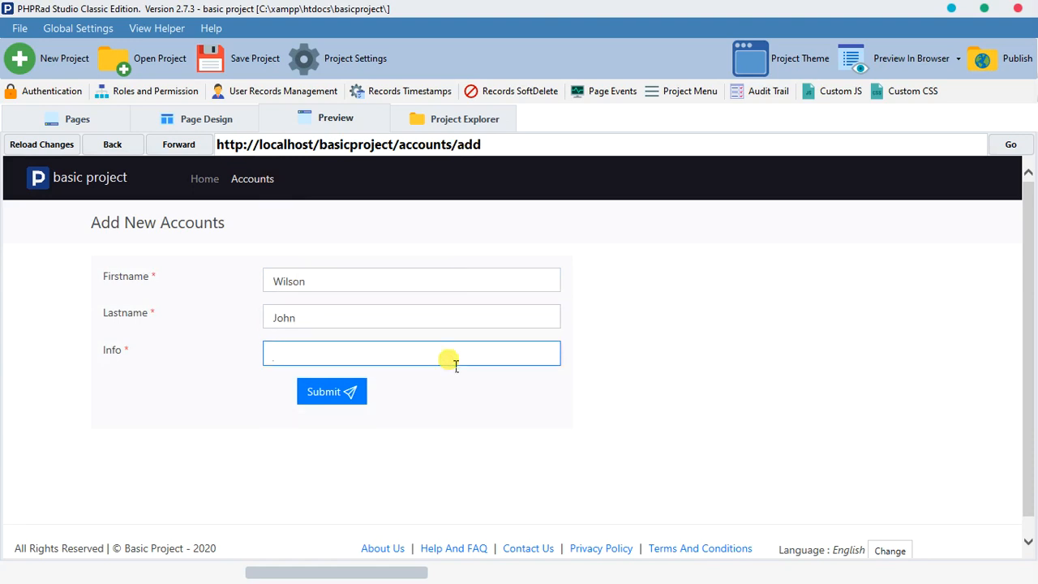
pyautogui.write('john is')
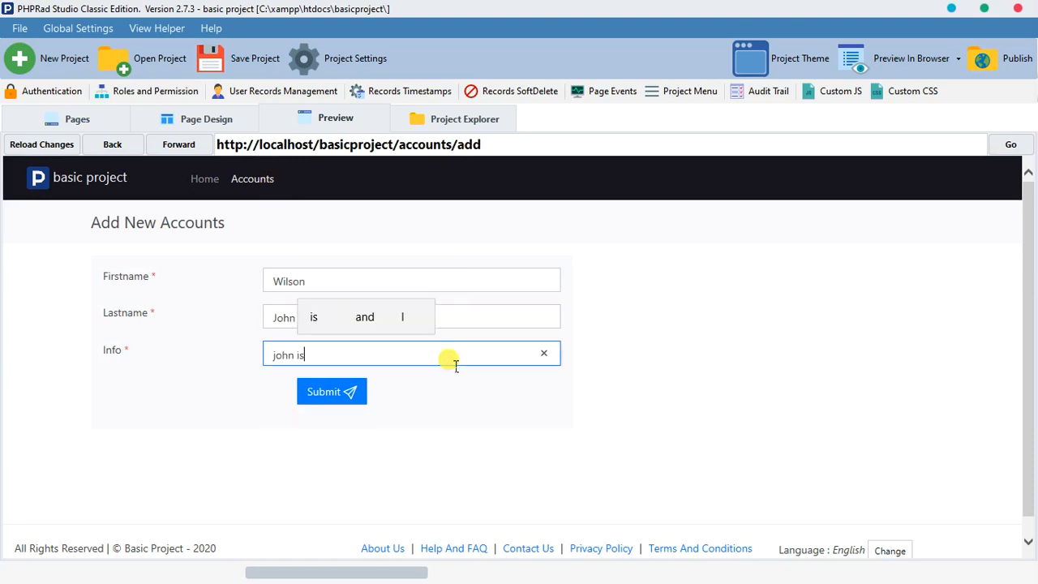
pyautogui.write(' a boy')
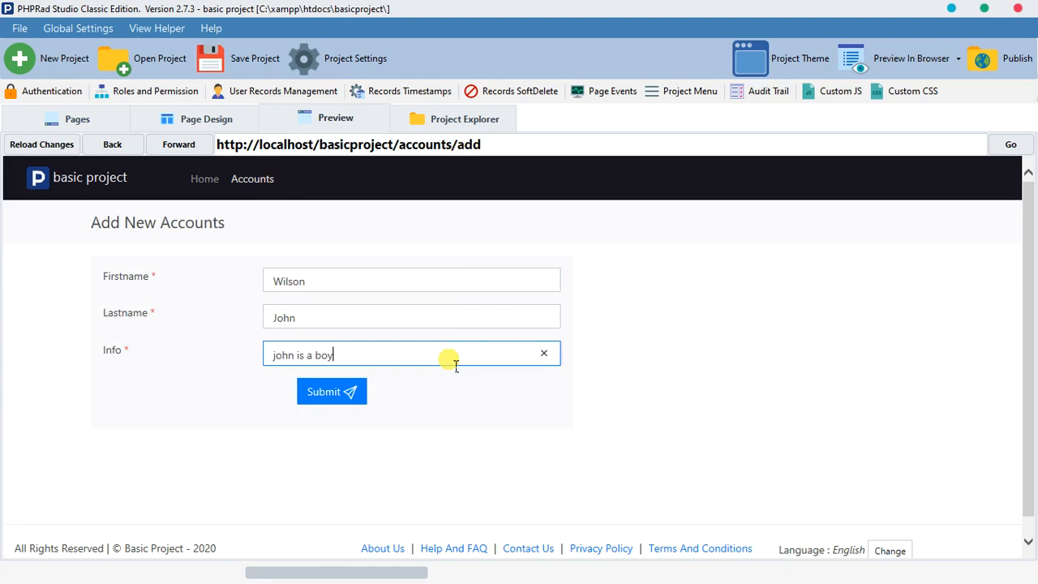
pyautogui.click(354, 395)
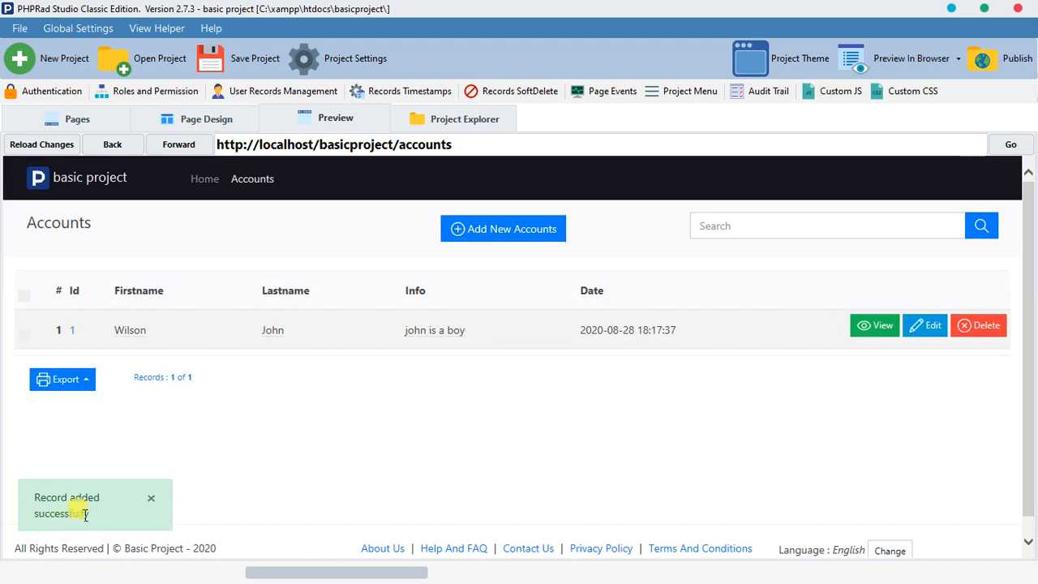
pyautogui.hotkey('alt', 'f')
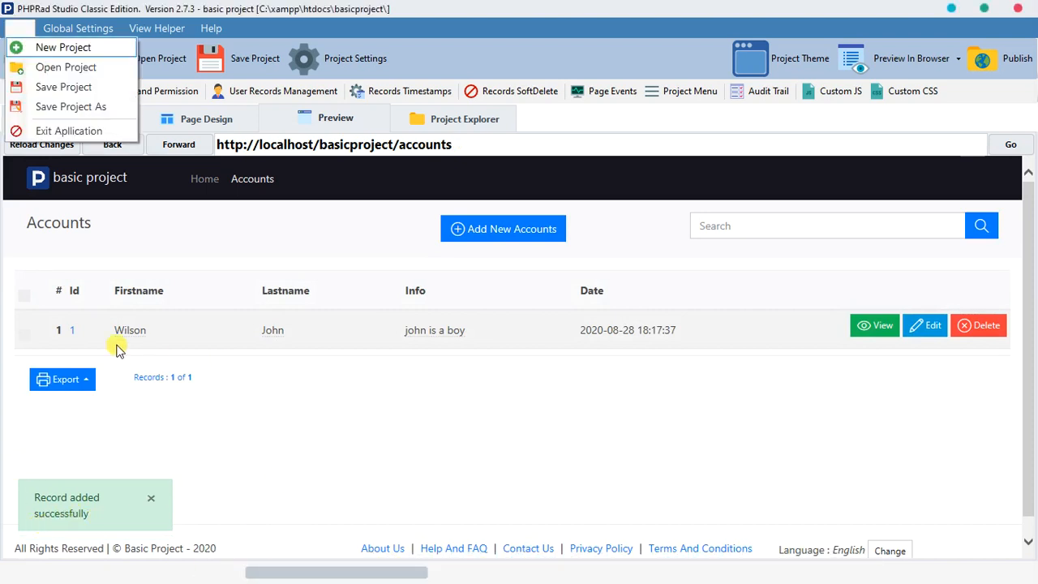
pyautogui.click(341, 489)
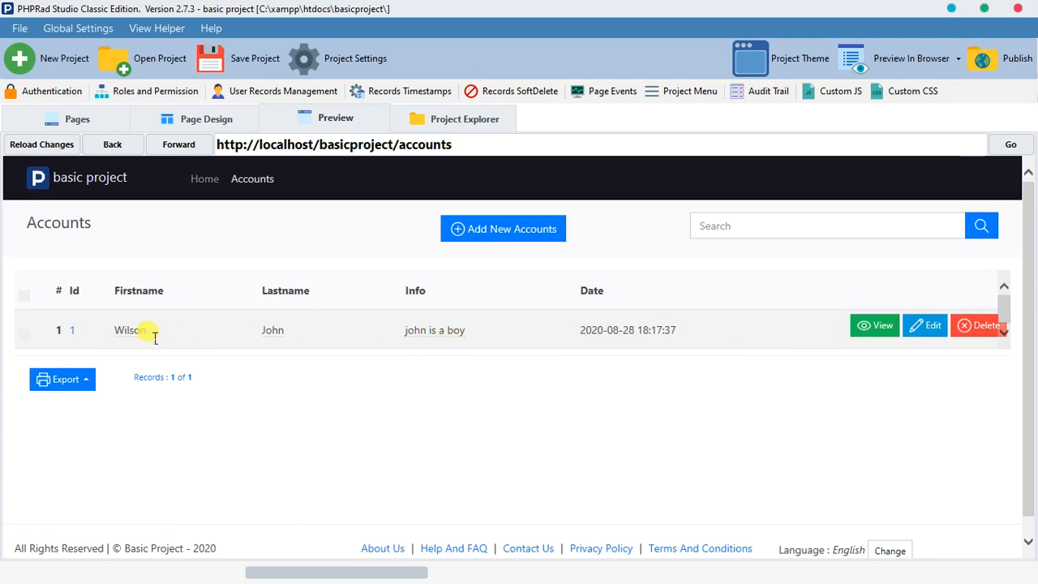
# - Inspect the Firstname, Lastname and Info inputs of an empty new account form and return to the Accounts list
pyautogui.click(464, 227)
pyautogui.click(436, 283)
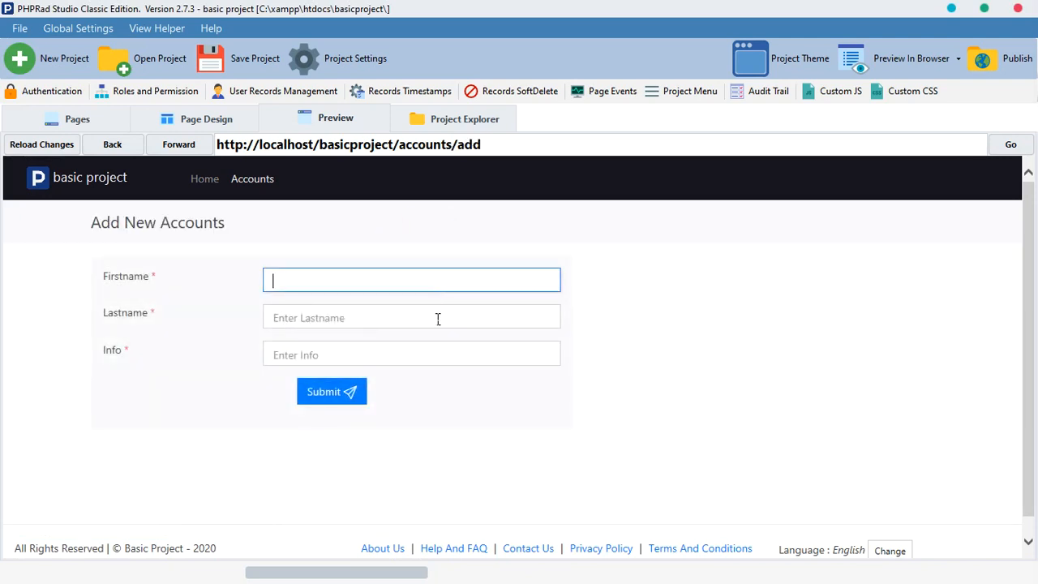
pyautogui.click(436, 321)
pyautogui.click(437, 357)
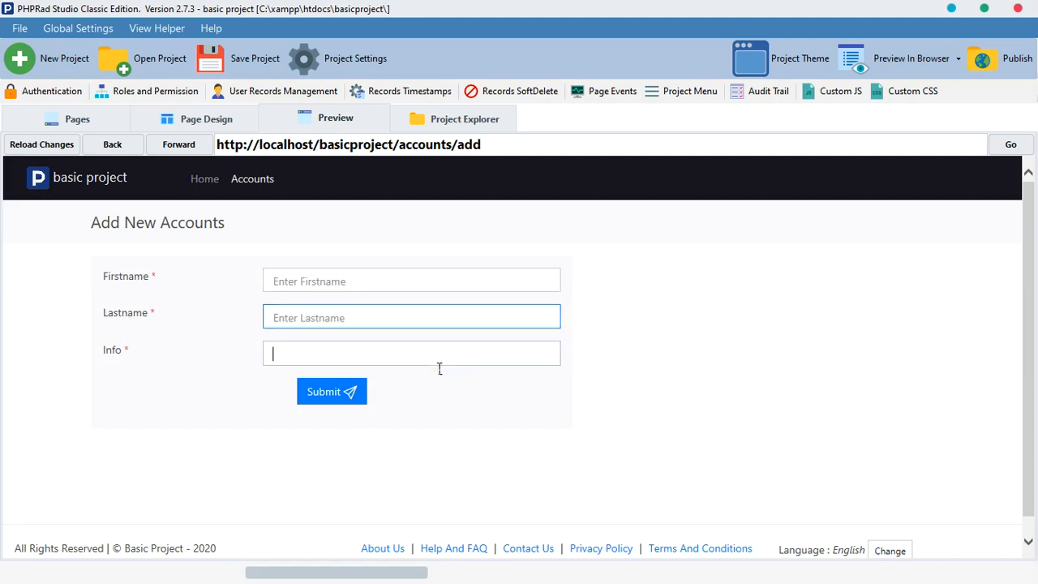
pyautogui.click(258, 180)
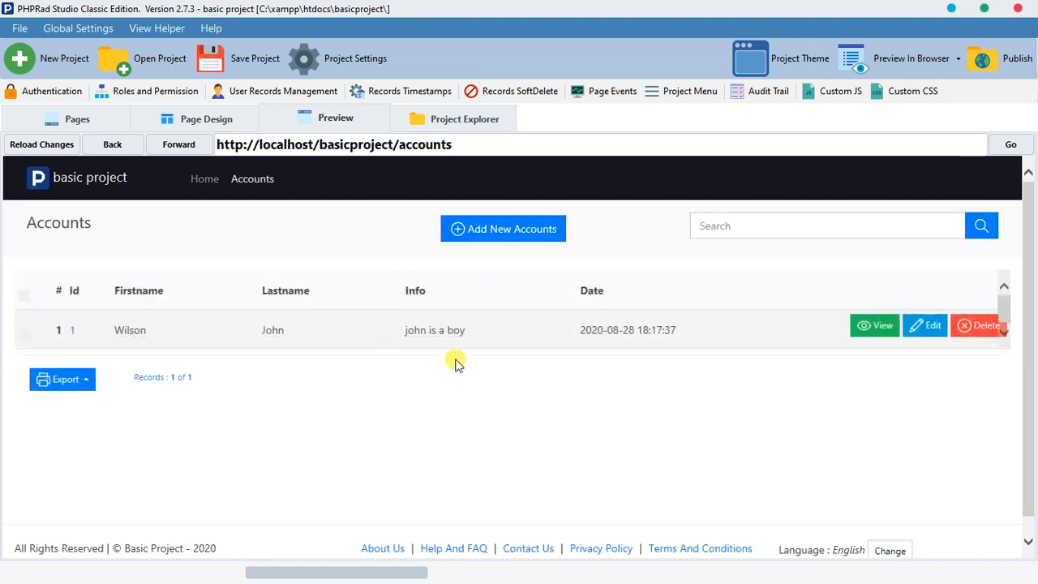
# - Save the project as "basic project" in the PHPRad Classic Projects folder and show the Home page in the preview
pyautogui.click(237, 62)
pyautogui.click(240, 63)
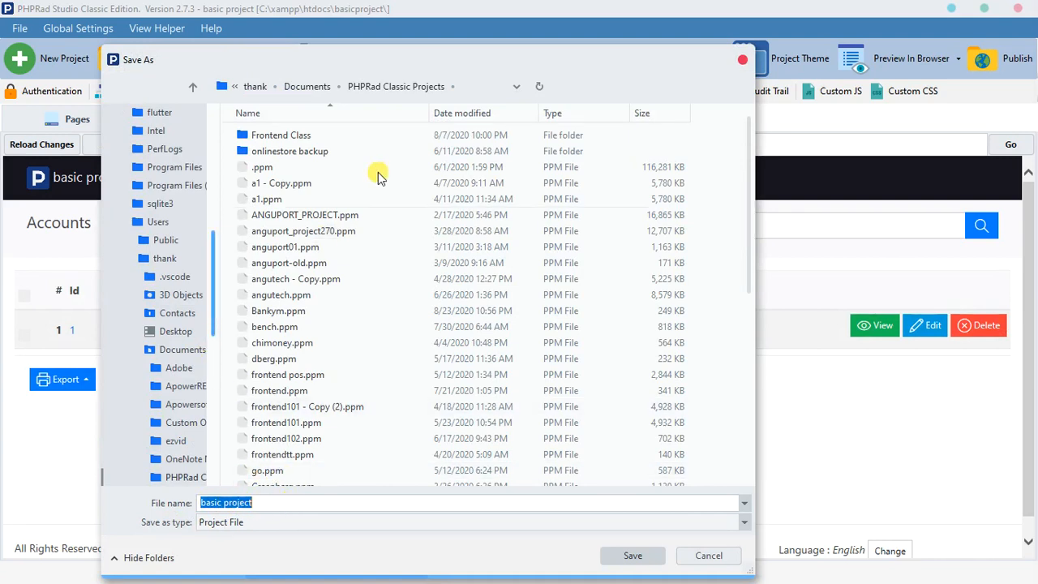
pyautogui.moveTo(428, 63); pyautogui.dragTo(586, 62)
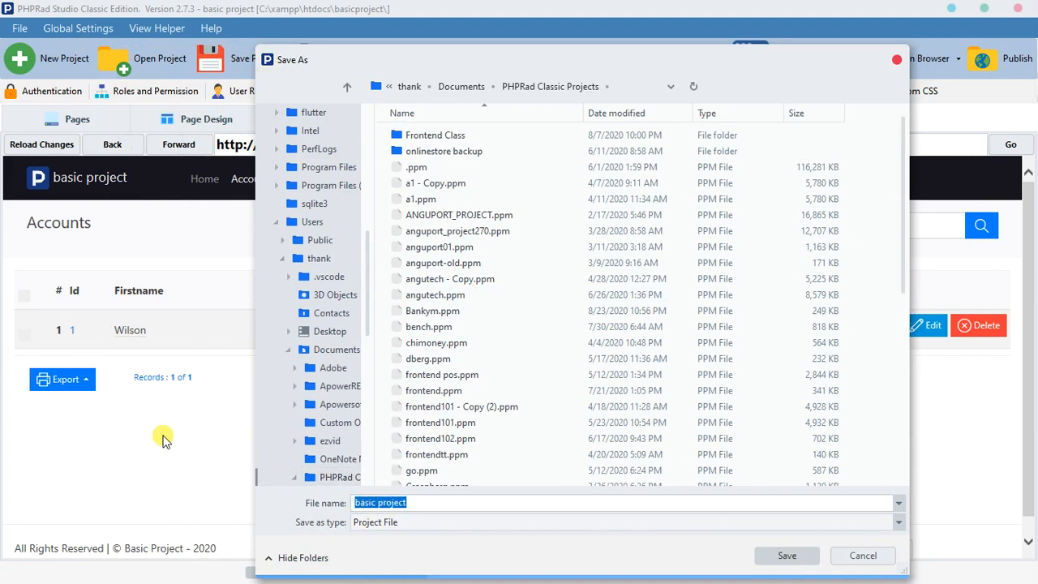
pyautogui.click(472, 508)
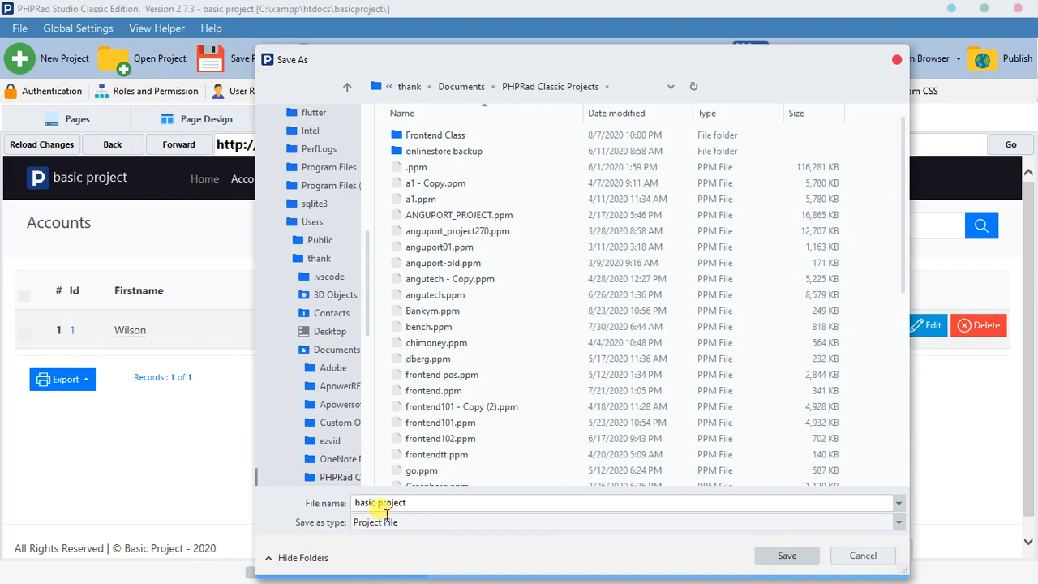
pyautogui.click(787, 556)
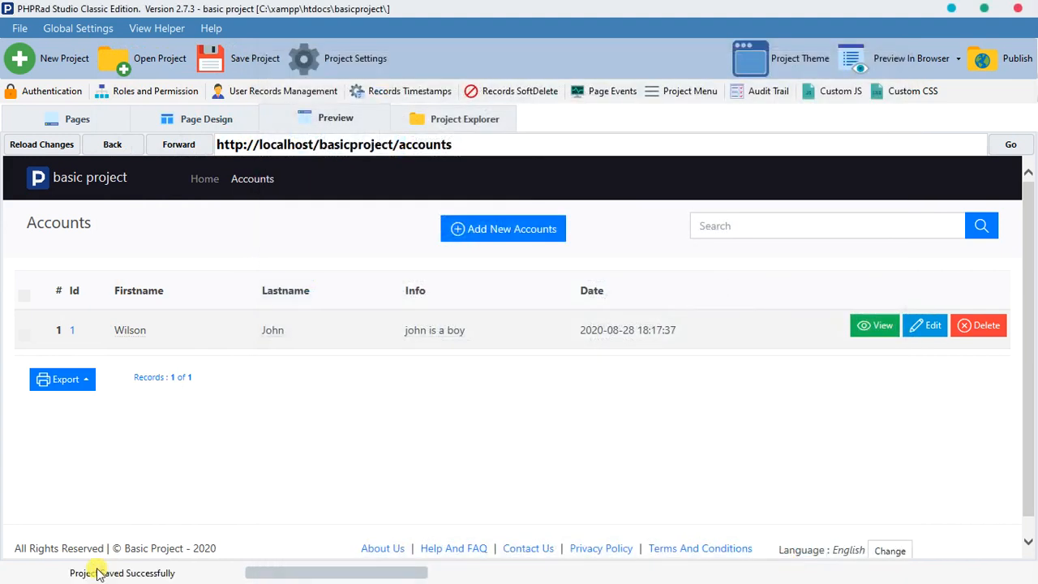
pyautogui.click(203, 188)
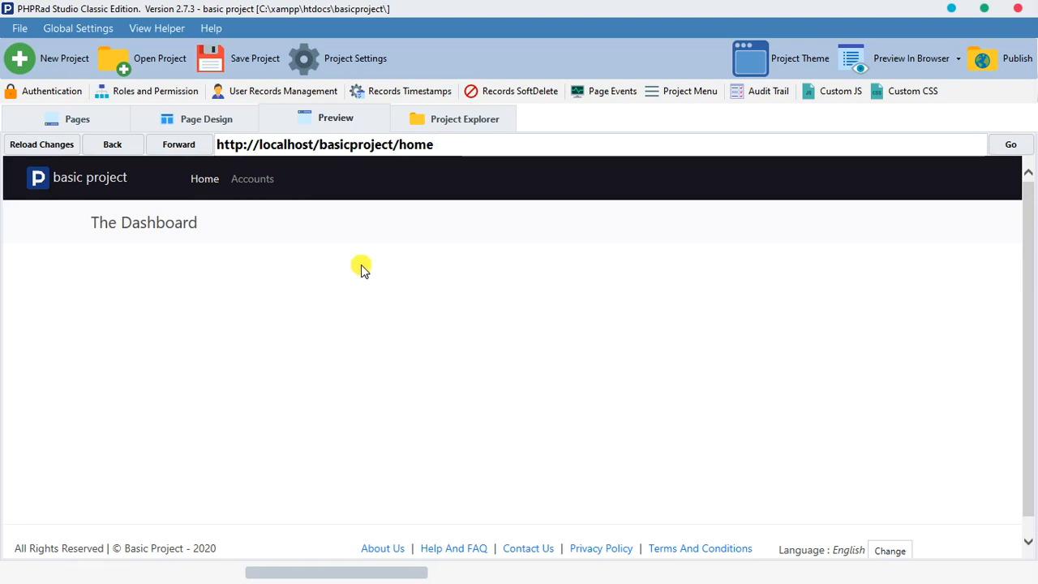